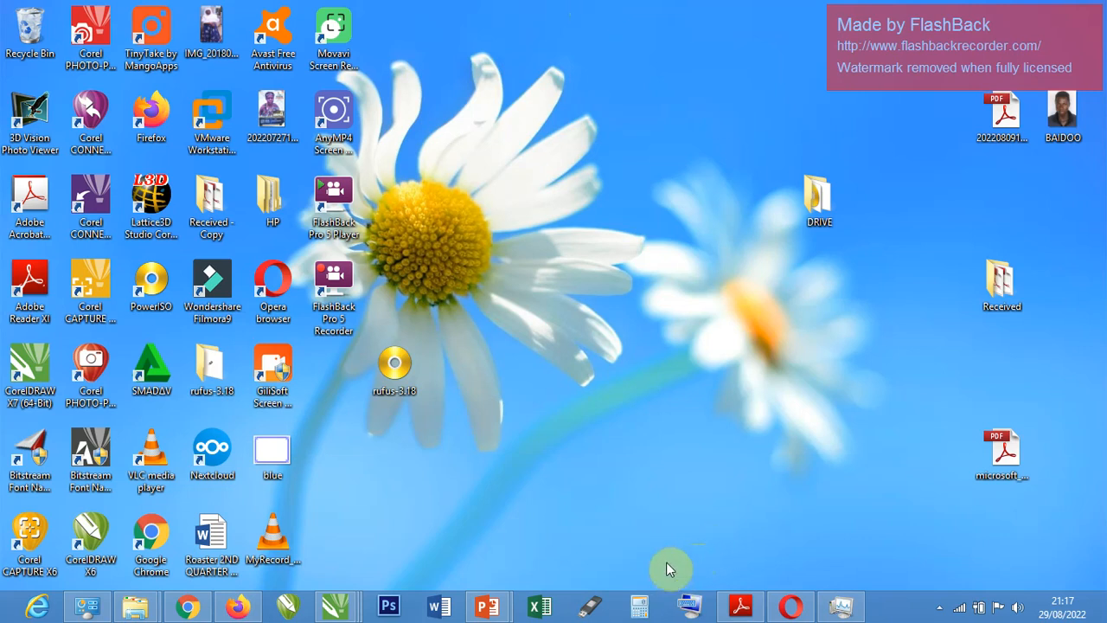
# Switch to the Presentation1 window in PowerPoint and review the chapter's topic list from Introduction to Document Views.
pyautogui.moveTo(486, 605)
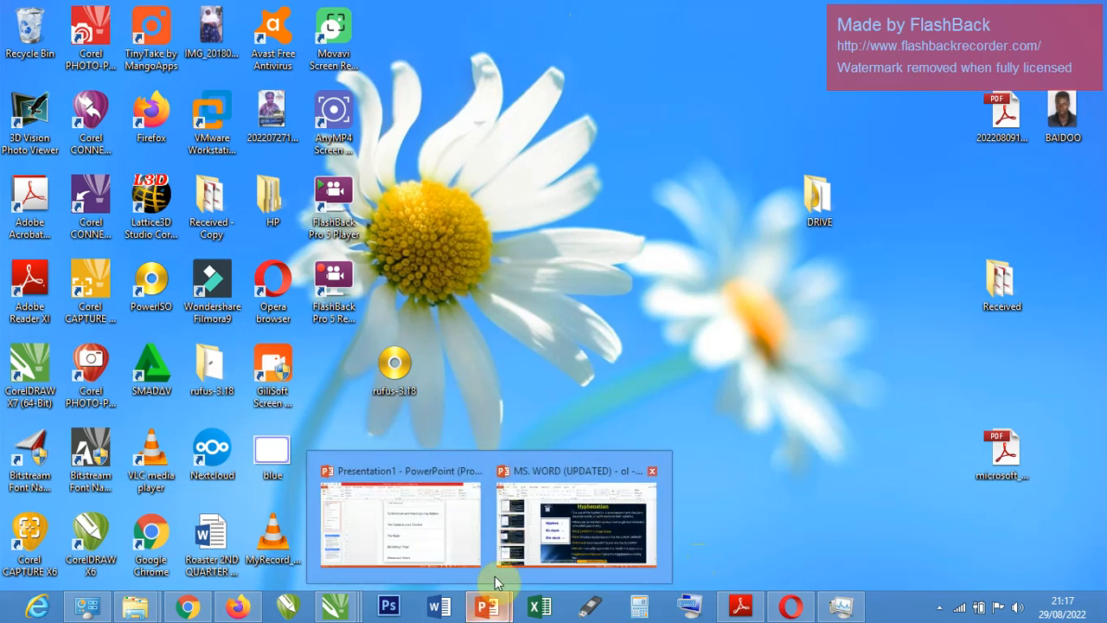
pyautogui.click(420, 531)
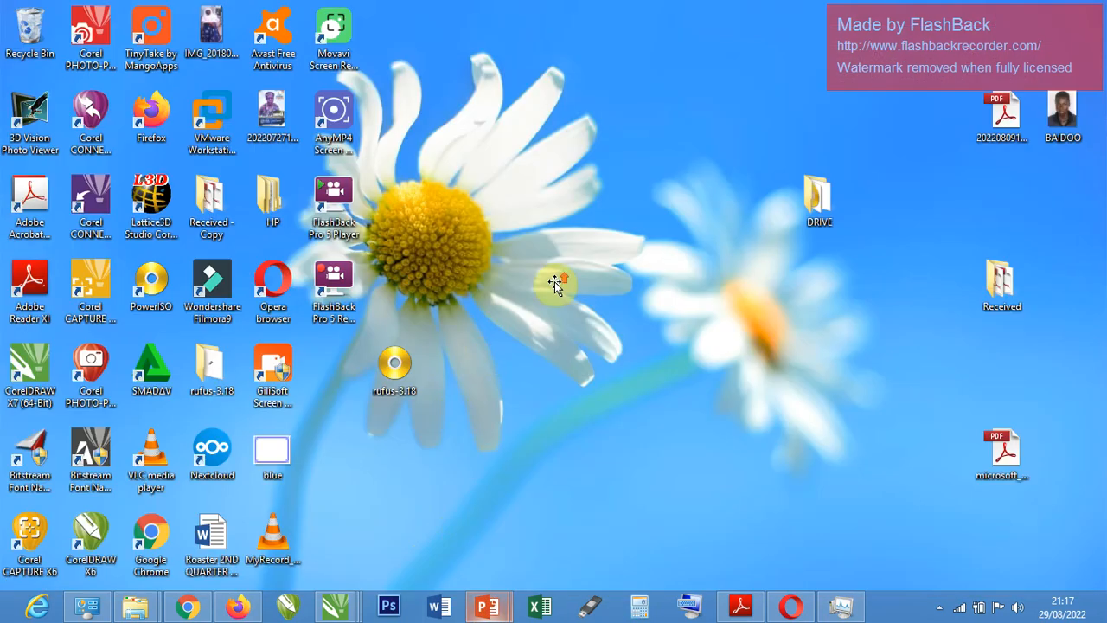
pyautogui.scroll(3, 554, 283)
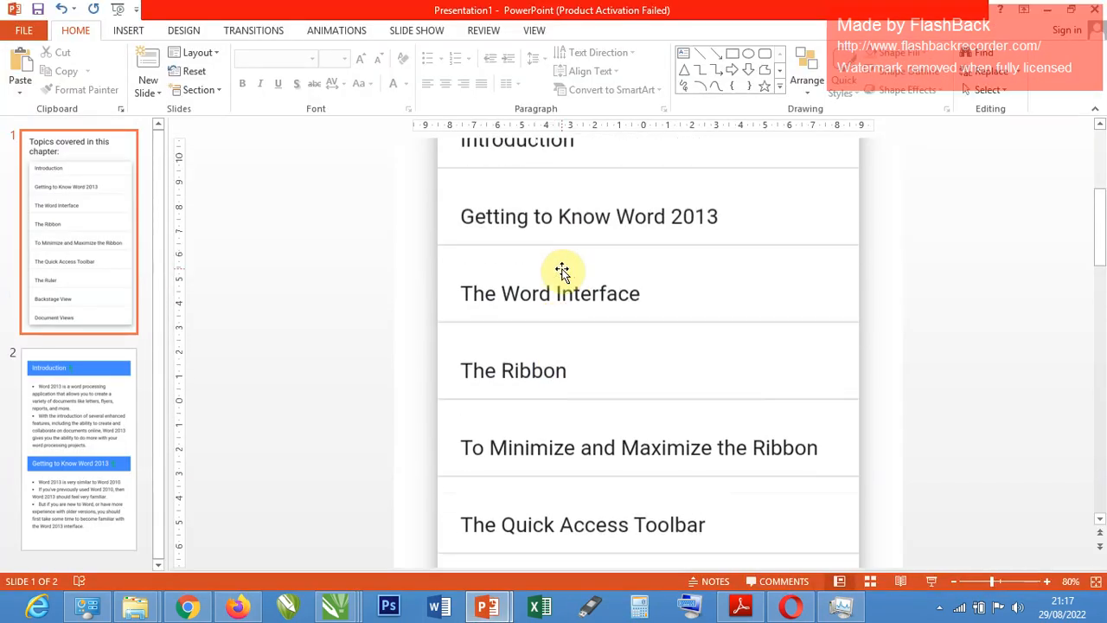
pyautogui.scroll(1, 528, 225)
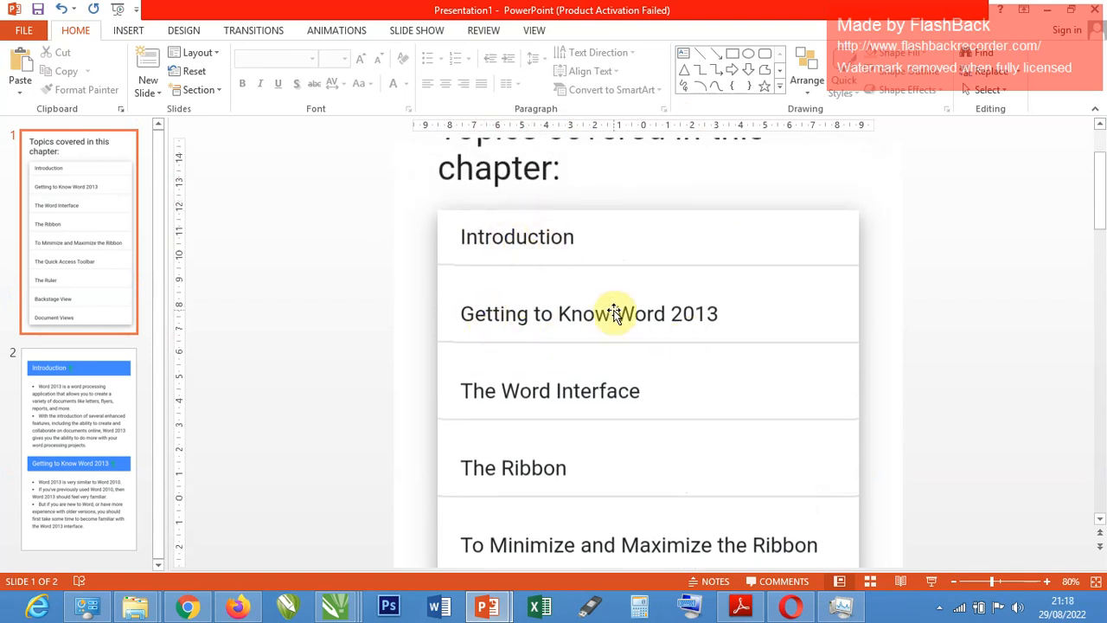
pyautogui.scroll(-1, 719, 316)
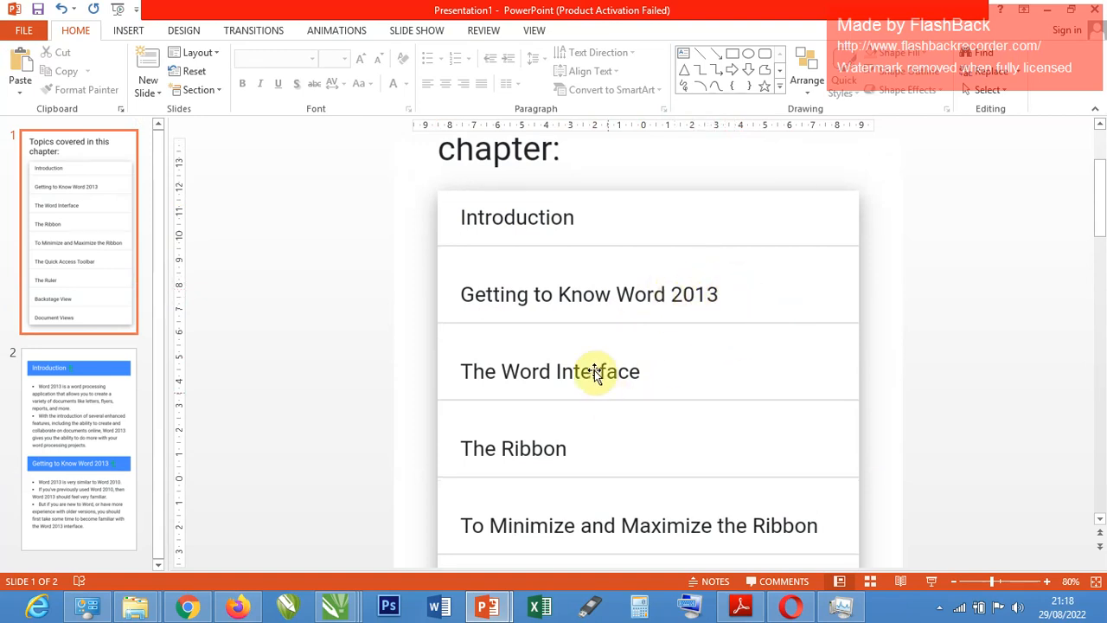
pyautogui.scroll(-1, 571, 372)
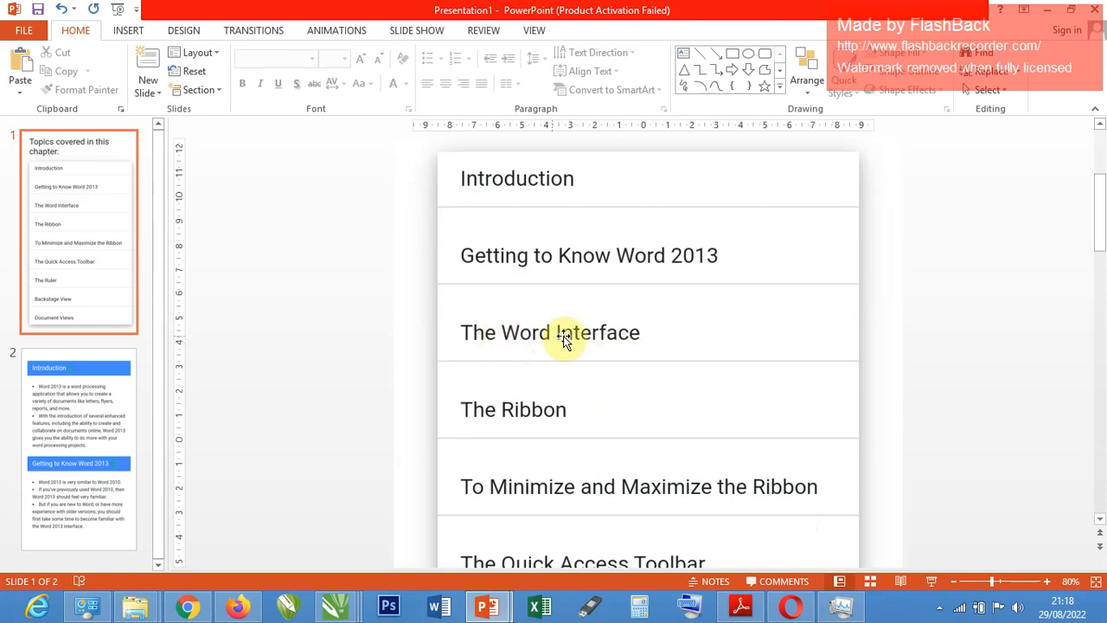
pyautogui.scroll(-2, 744, 336)
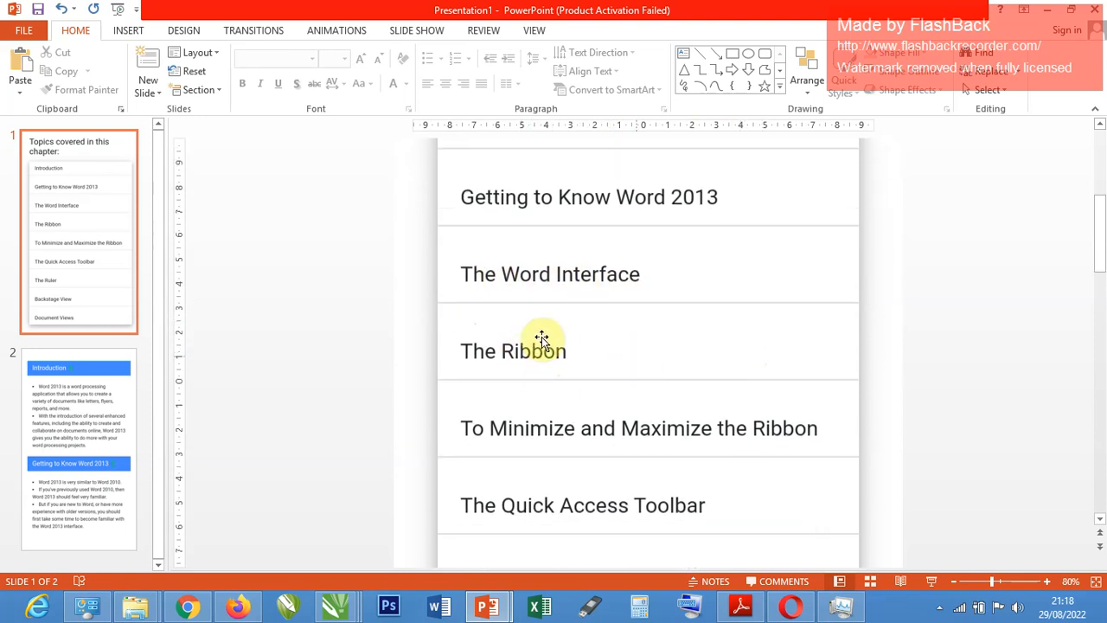
pyautogui.scroll(-2, 536, 380)
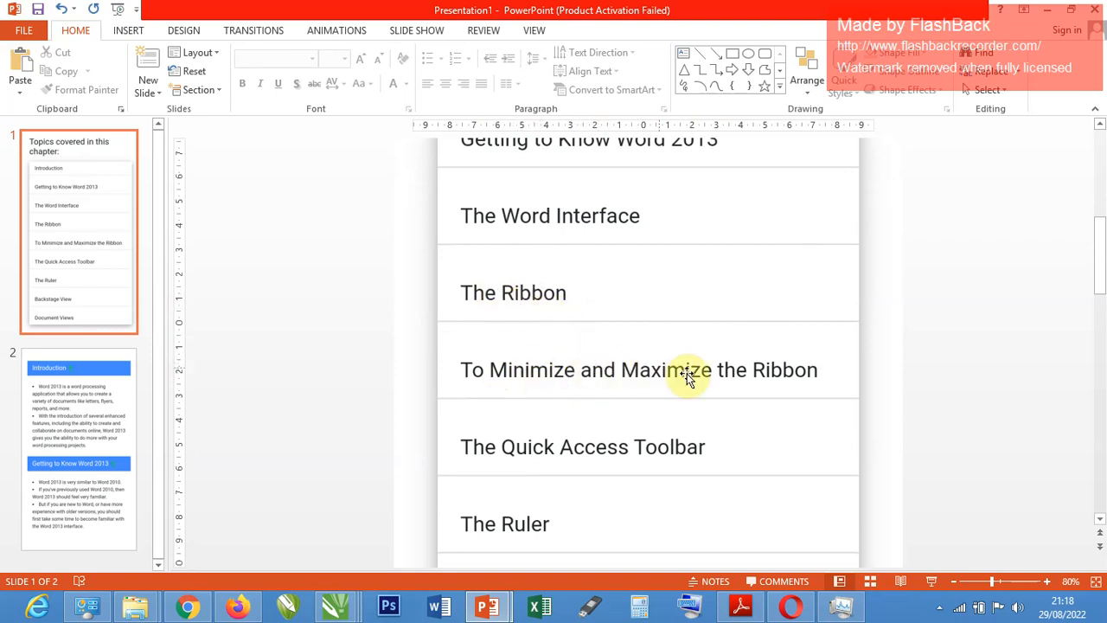
pyautogui.scroll(-2, 588, 334)
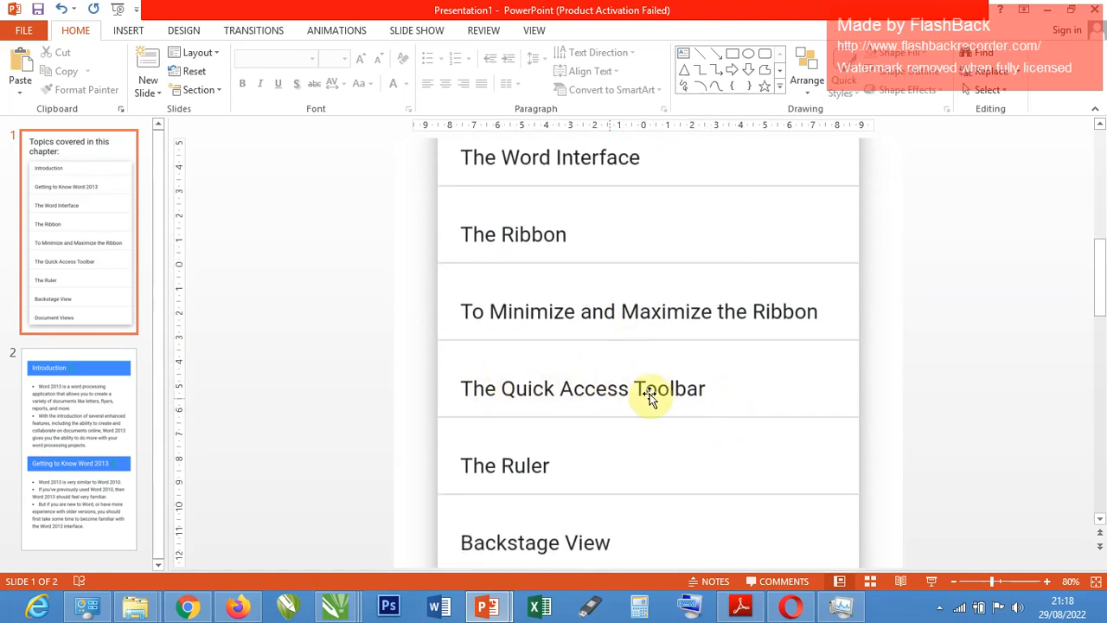
pyautogui.scroll(-3, 633, 404)
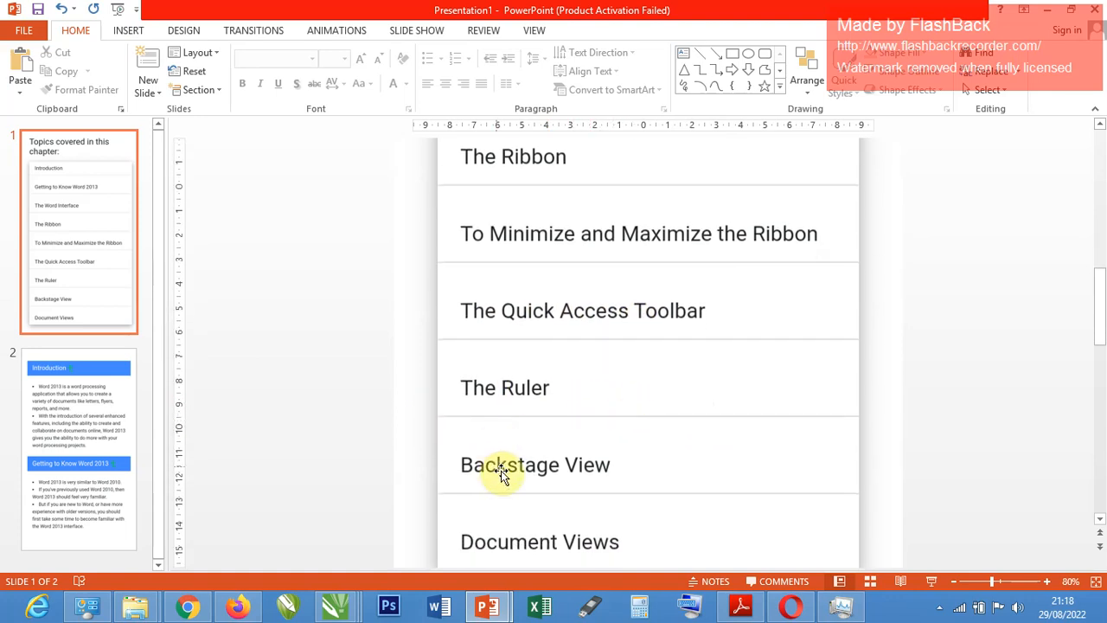
pyautogui.scroll(-2, 605, 464)
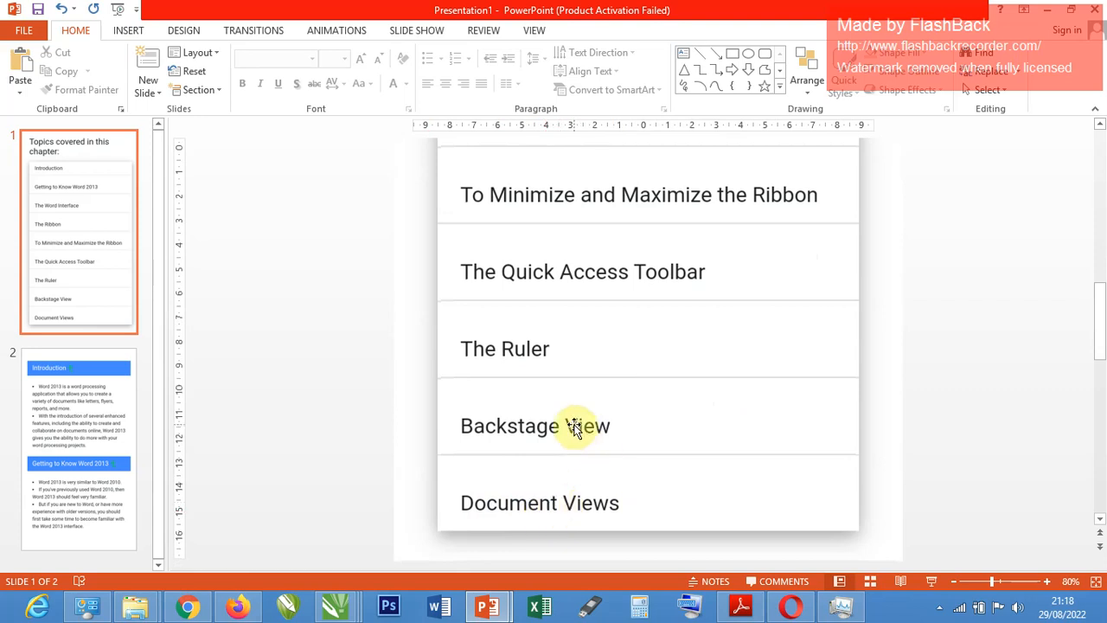
pyautogui.scroll(8, 586, 421)
pyautogui.scroll(8, 608, 416)
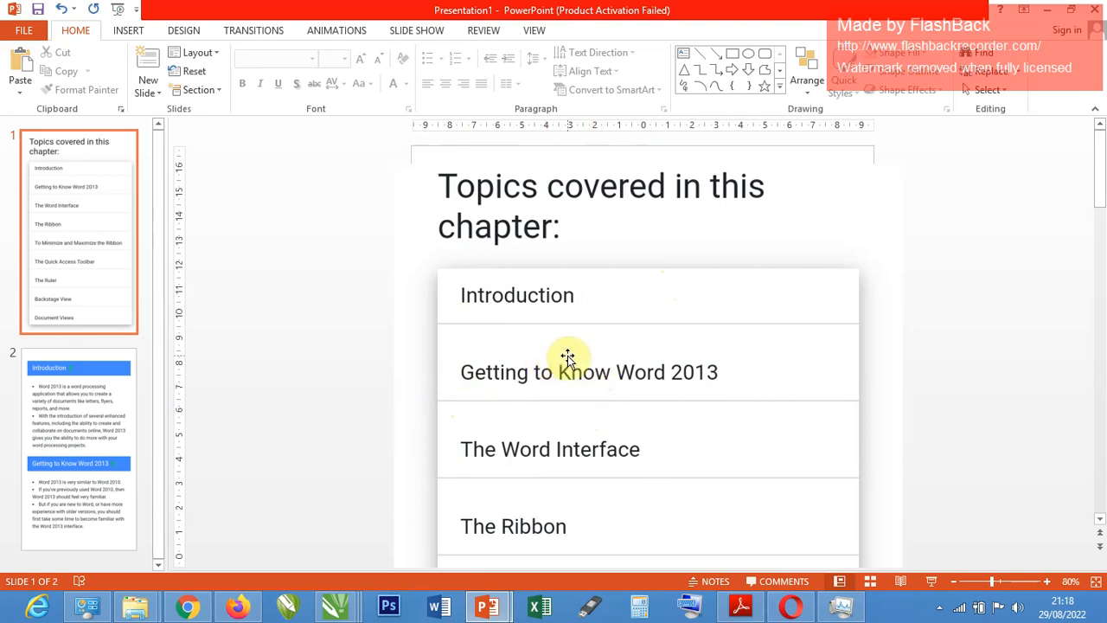
# Search the installed apps for WORD, launch Word 2013 and dismiss its activation wizard.
pyautogui.press('super')
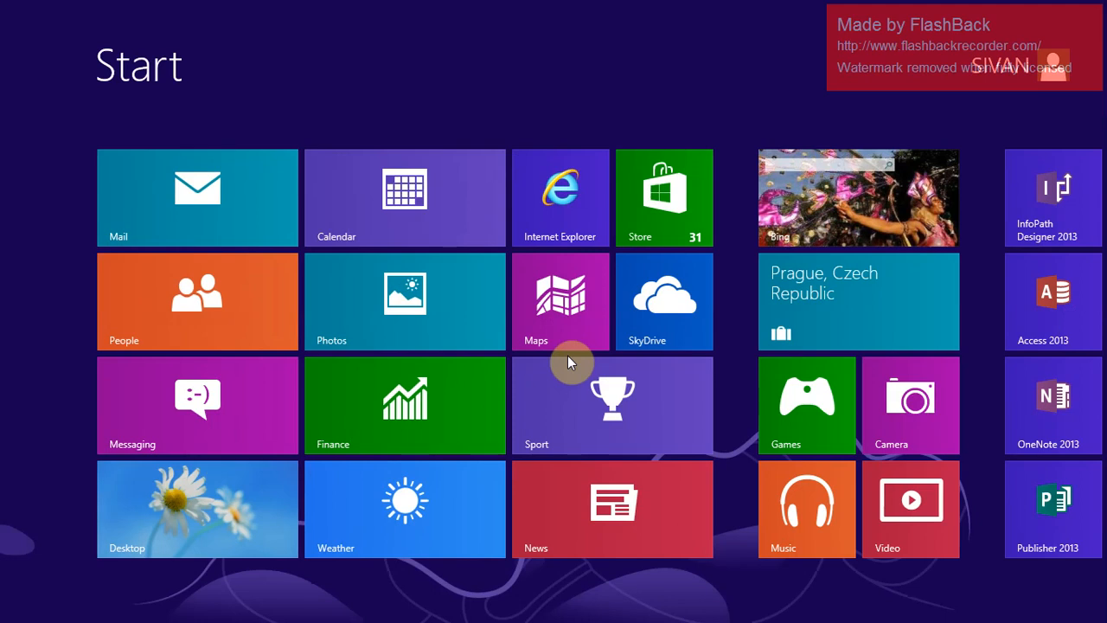
pyautogui.write('WORD')
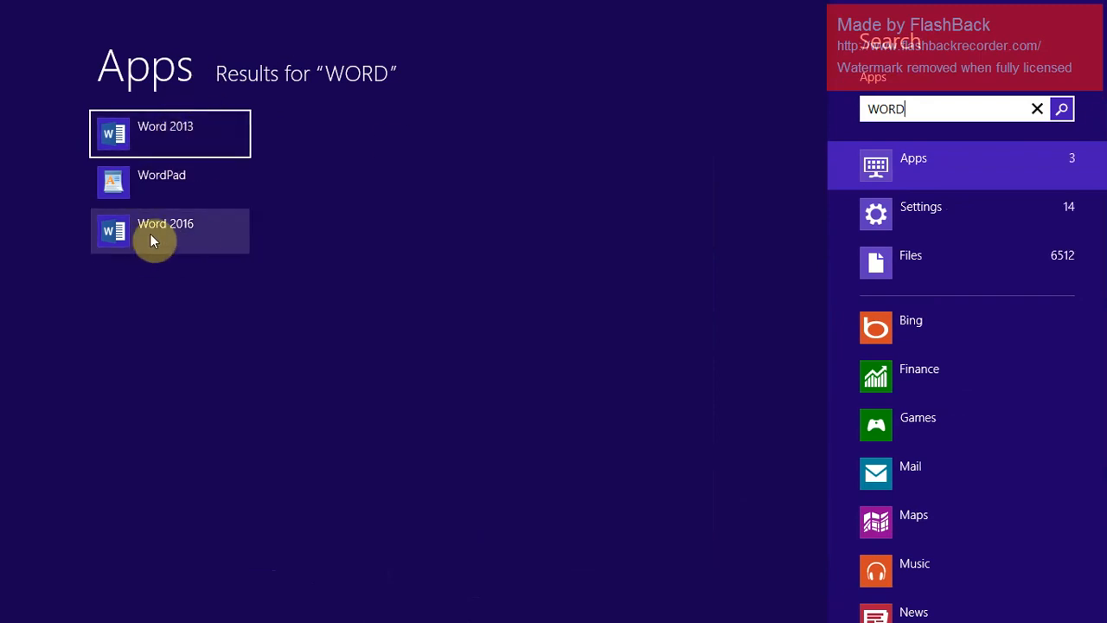
pyautogui.click(185, 146)
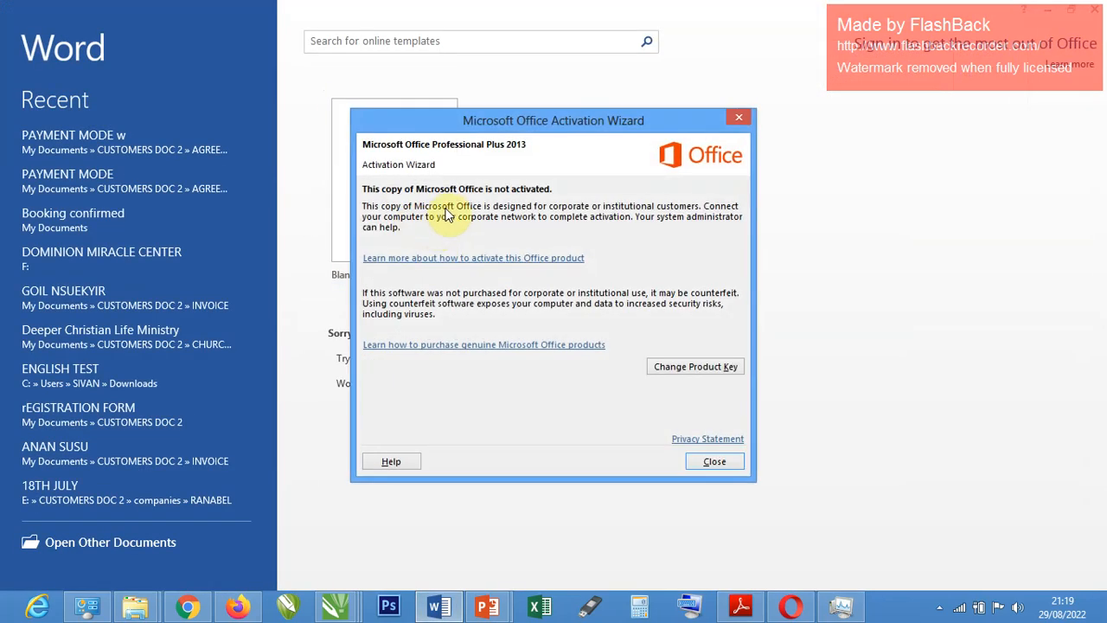
pyautogui.click(738, 117)
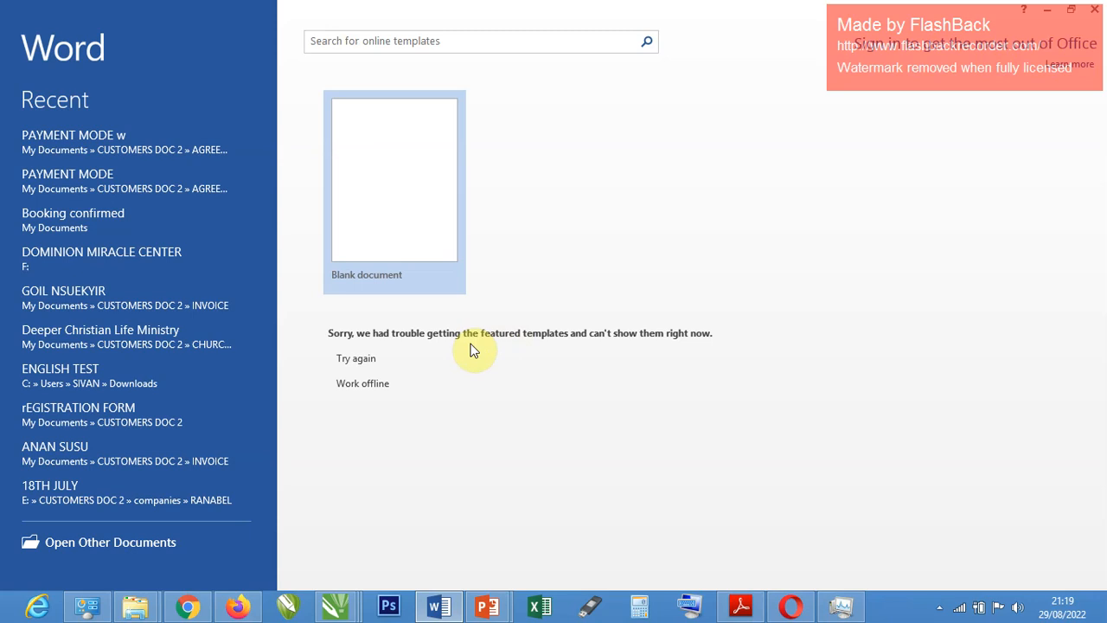
# Work offline to browse the available templates, and create a new blank document.
pyautogui.click(368, 386)
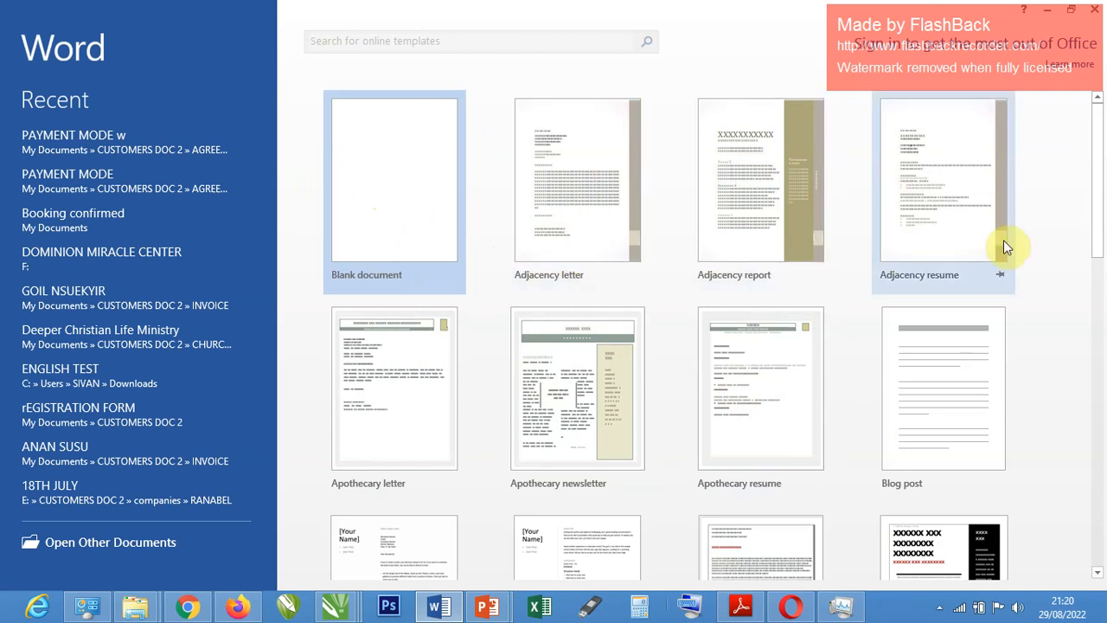
pyautogui.scroll(-2, 1001, 358)
pyautogui.scroll(-3, 964, 391)
pyautogui.scroll(5, 423, 258)
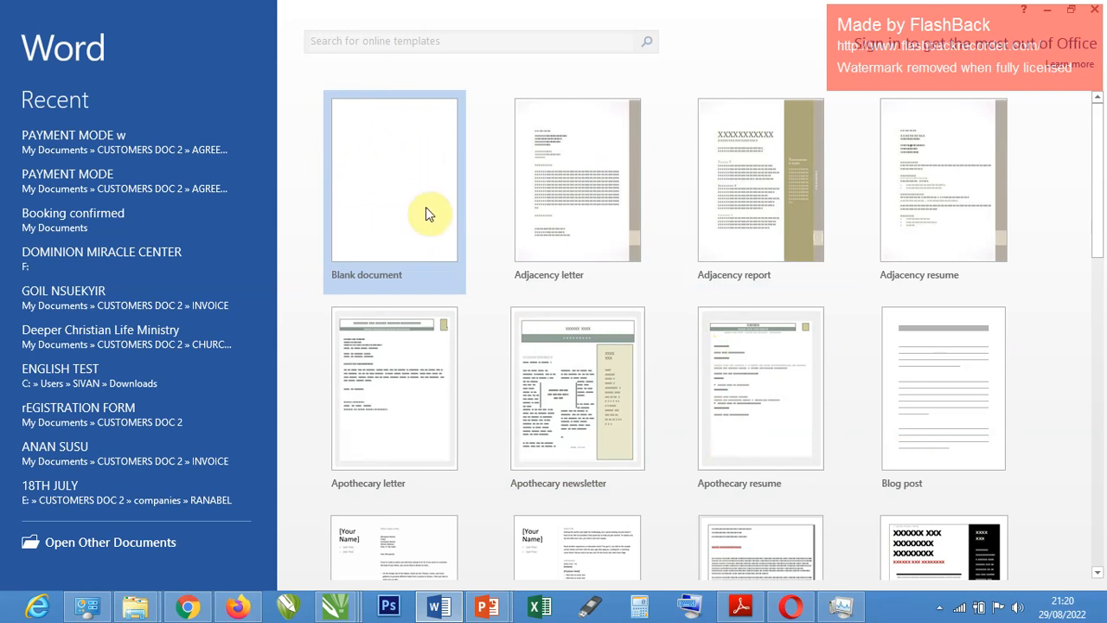
pyautogui.click(379, 195)
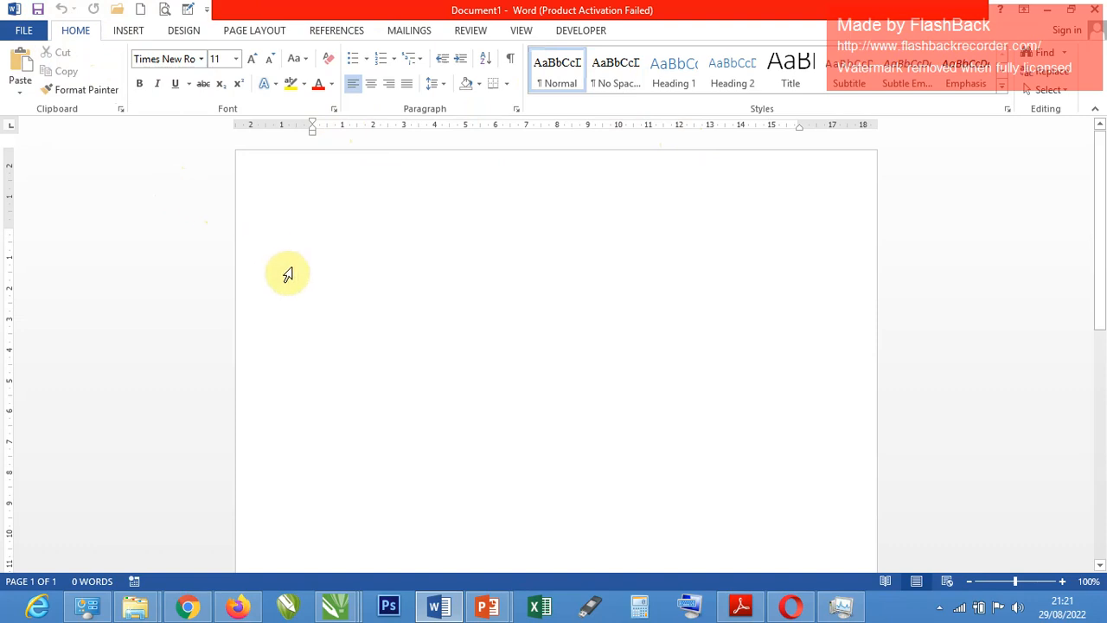
# Enter the word TABS on the first line of the blank document.
pyautogui.click(130, 31)
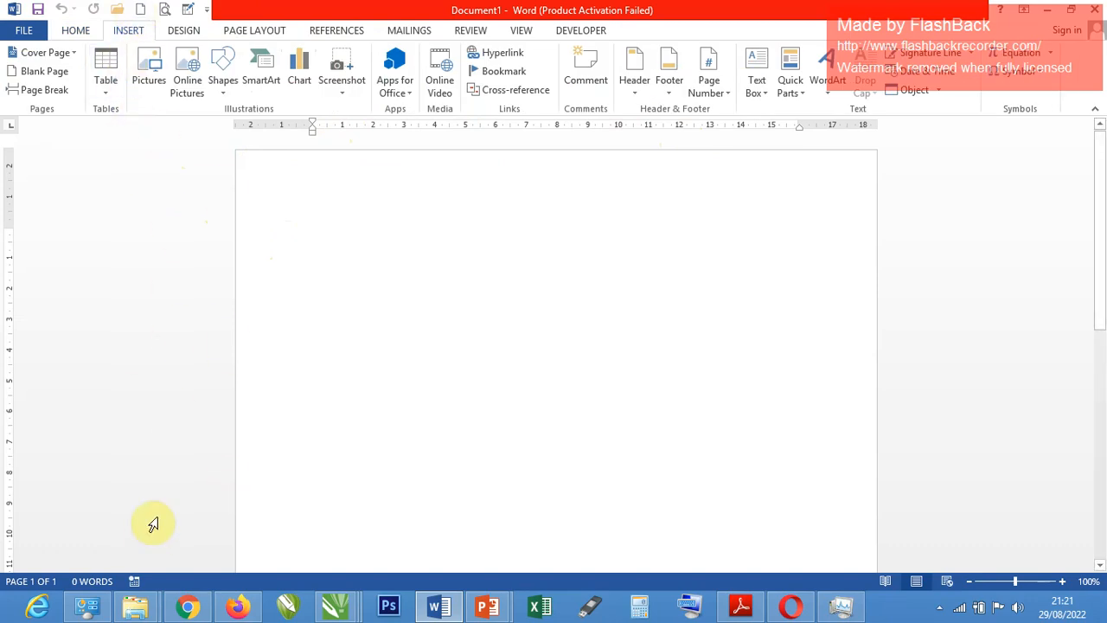
pyautogui.click(76, 32)
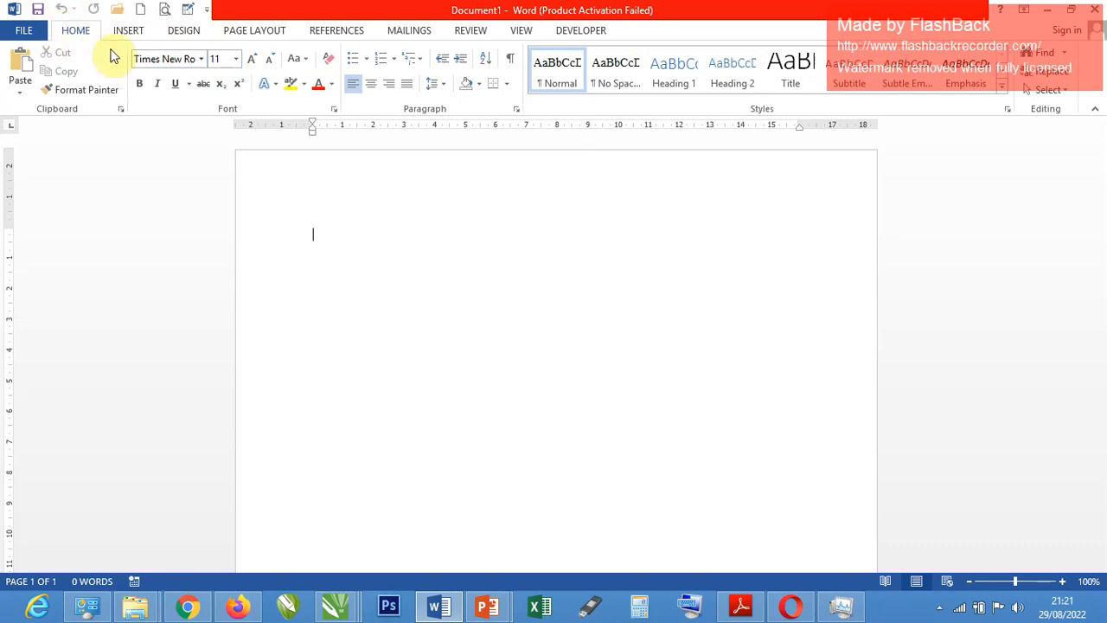
pyautogui.write('t')
pyautogui.press('BackSpace')
pyautogui.press('BackSpace')
pyautogui.write('TABS')
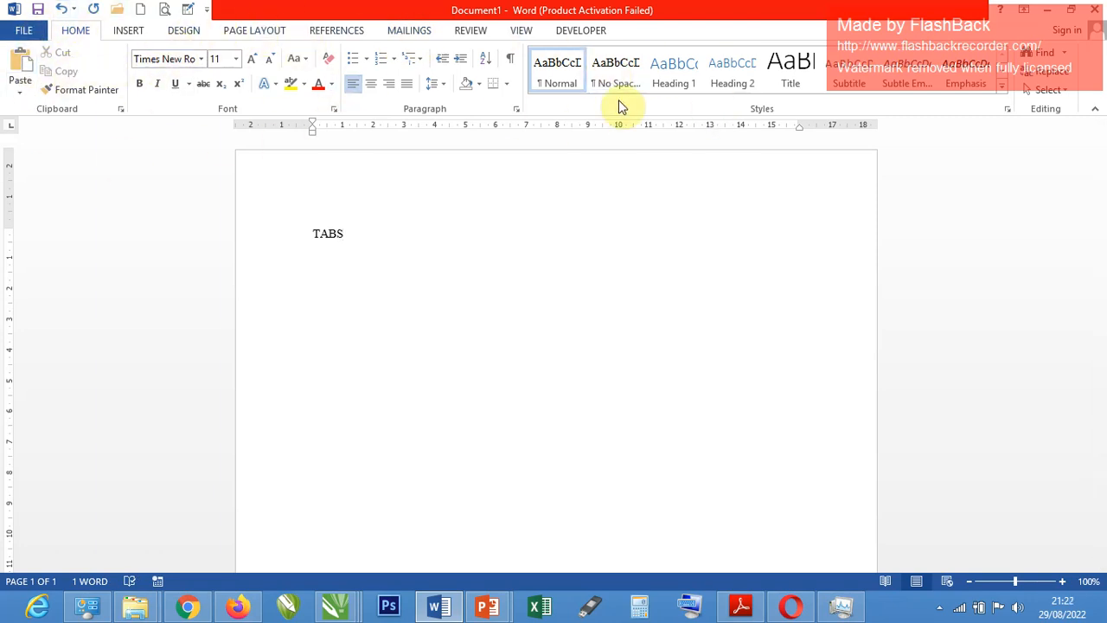
# Examine the ribbon's Design, Page Layout, References, Mailings, Review, View and Developer command sets, and return to the Home commands.
pyautogui.click(109, 34)
pyautogui.click(182, 31)
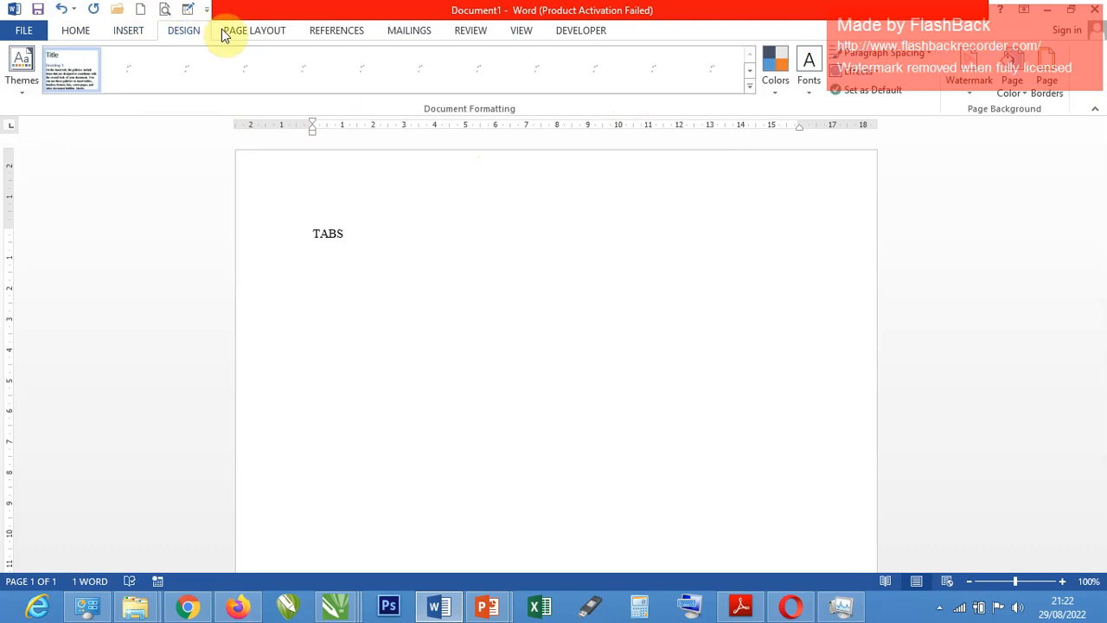
pyautogui.click(251, 32)
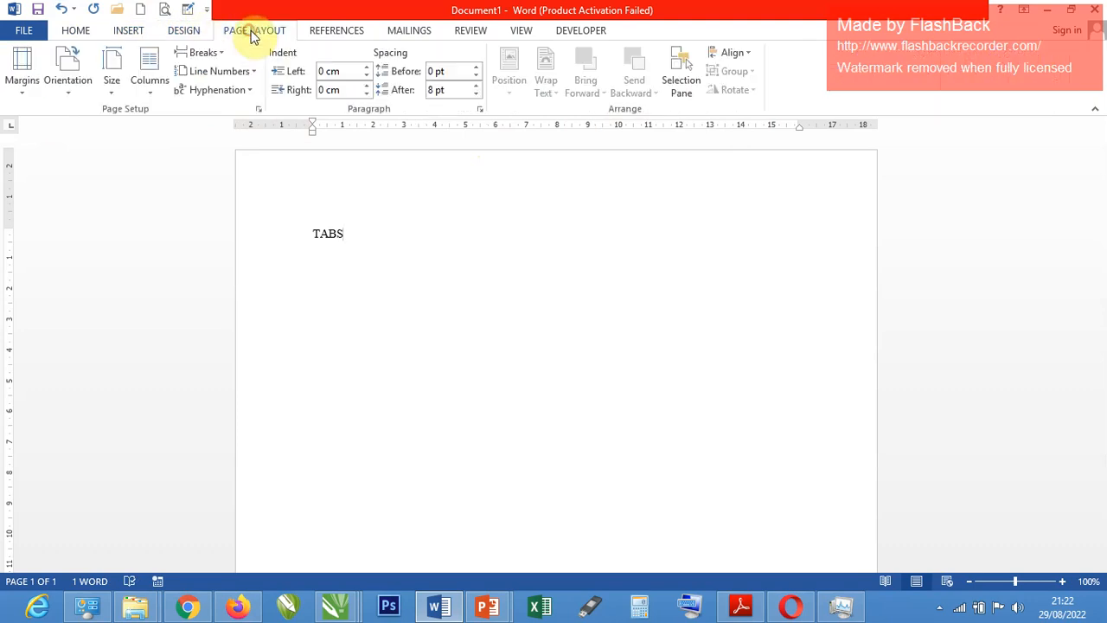
pyautogui.click(340, 32)
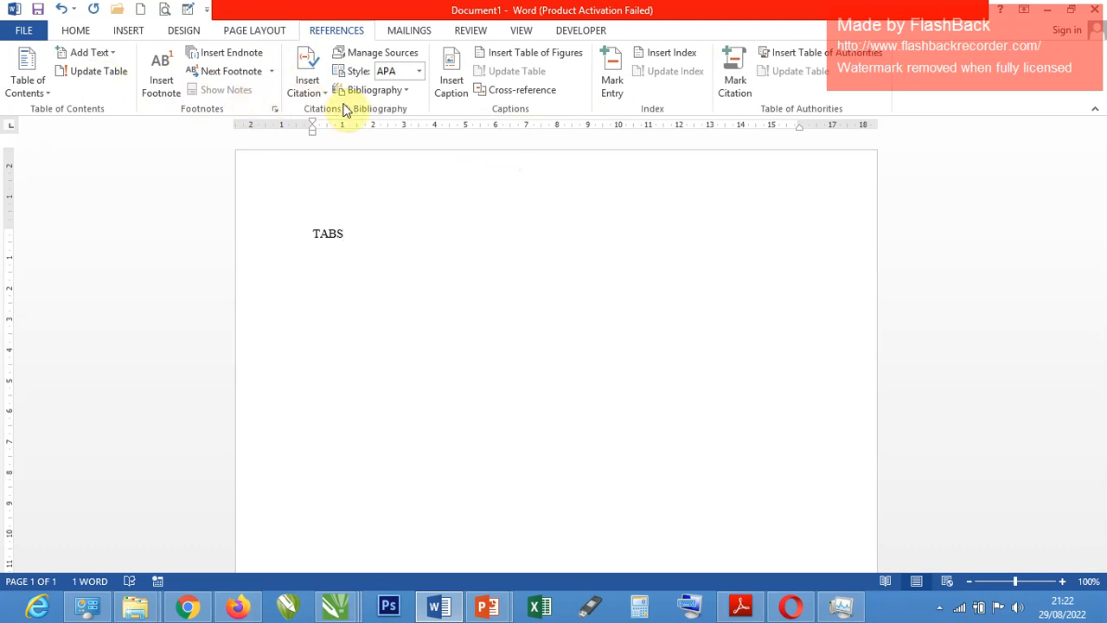
pyautogui.click(423, 31)
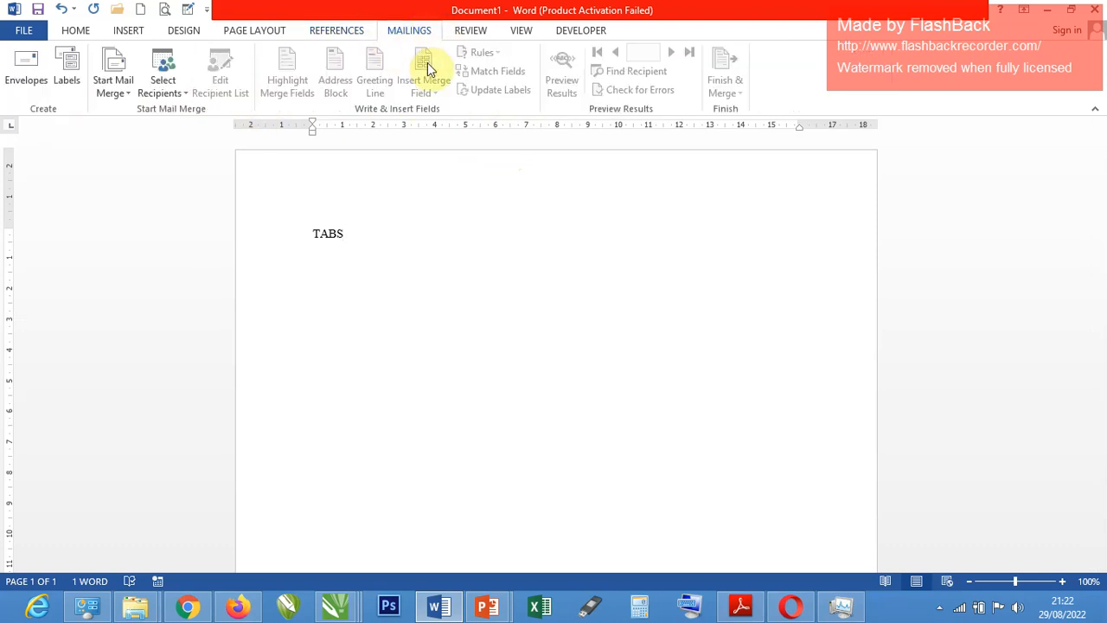
pyautogui.click(481, 35)
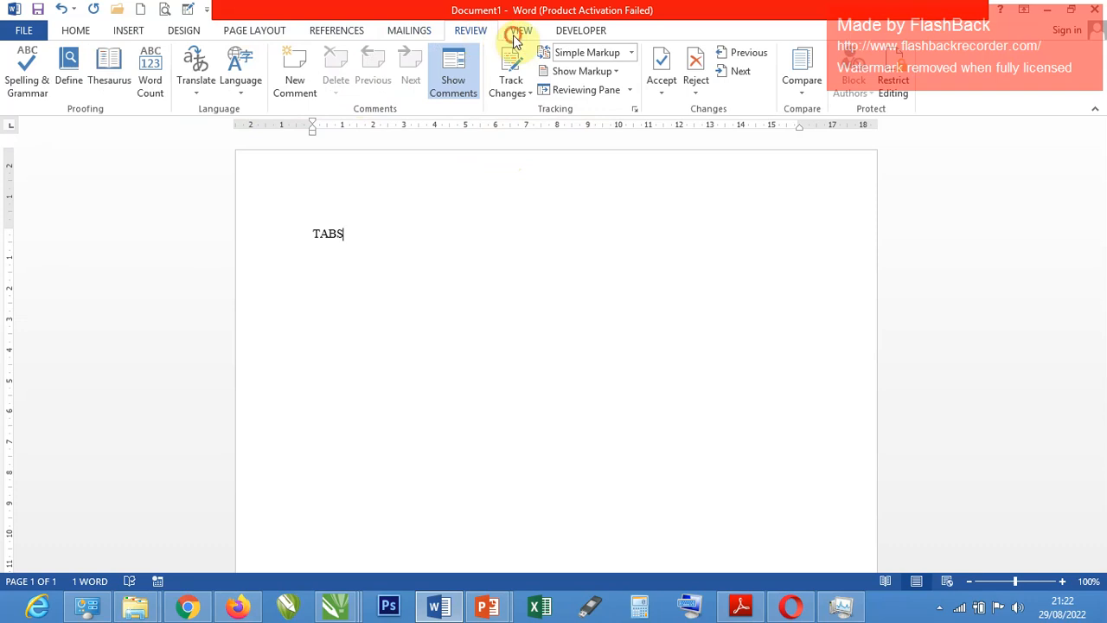
pyautogui.click(517, 35)
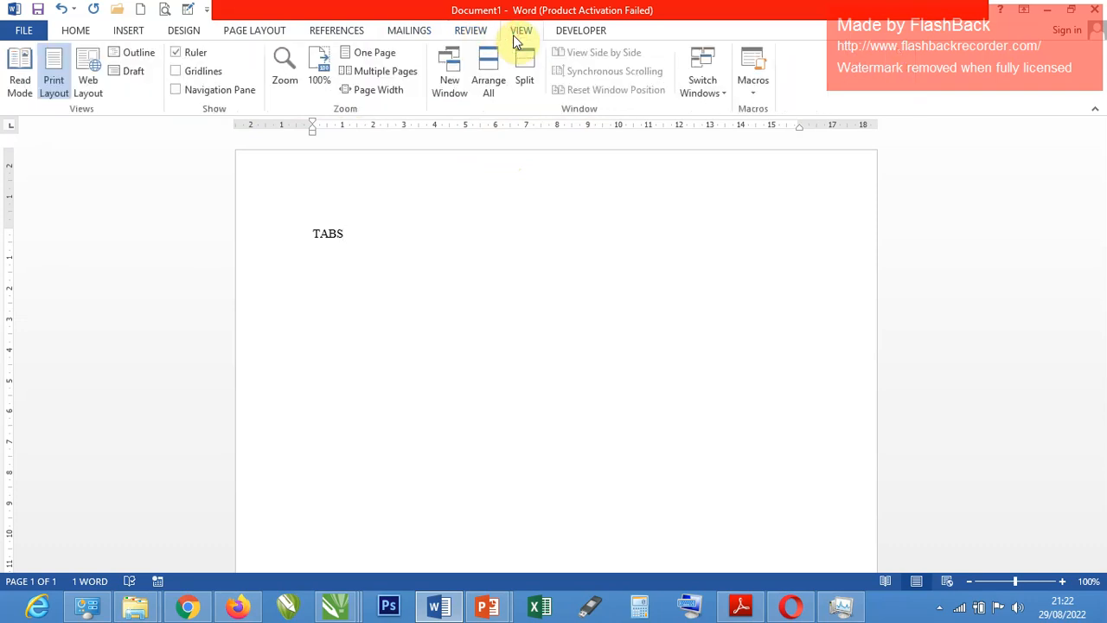
pyautogui.click(585, 33)
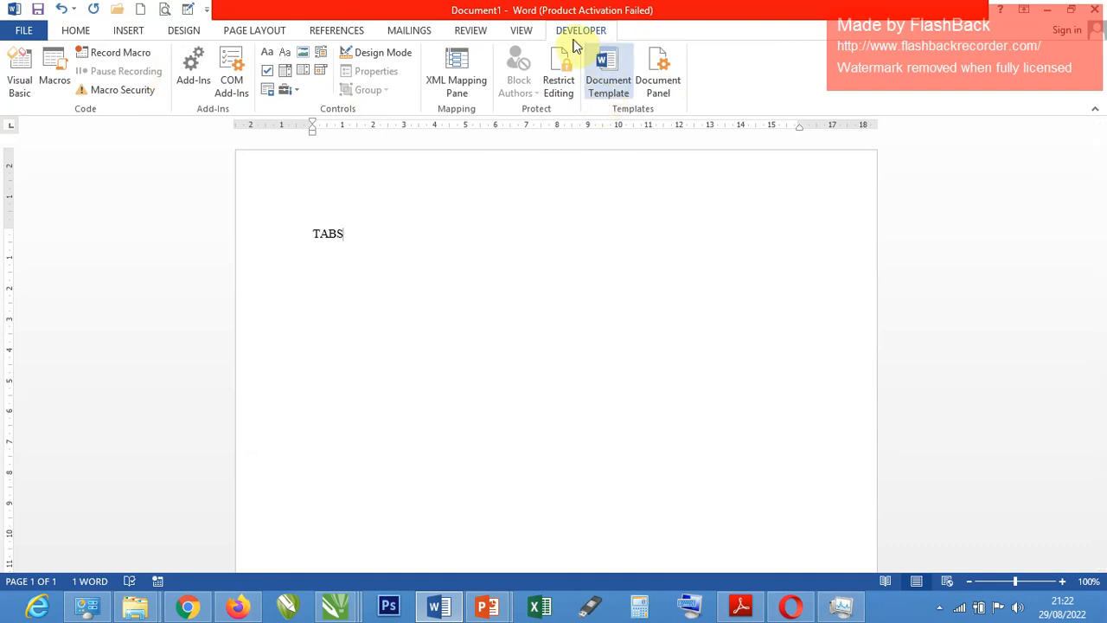
pyautogui.click(75, 36)
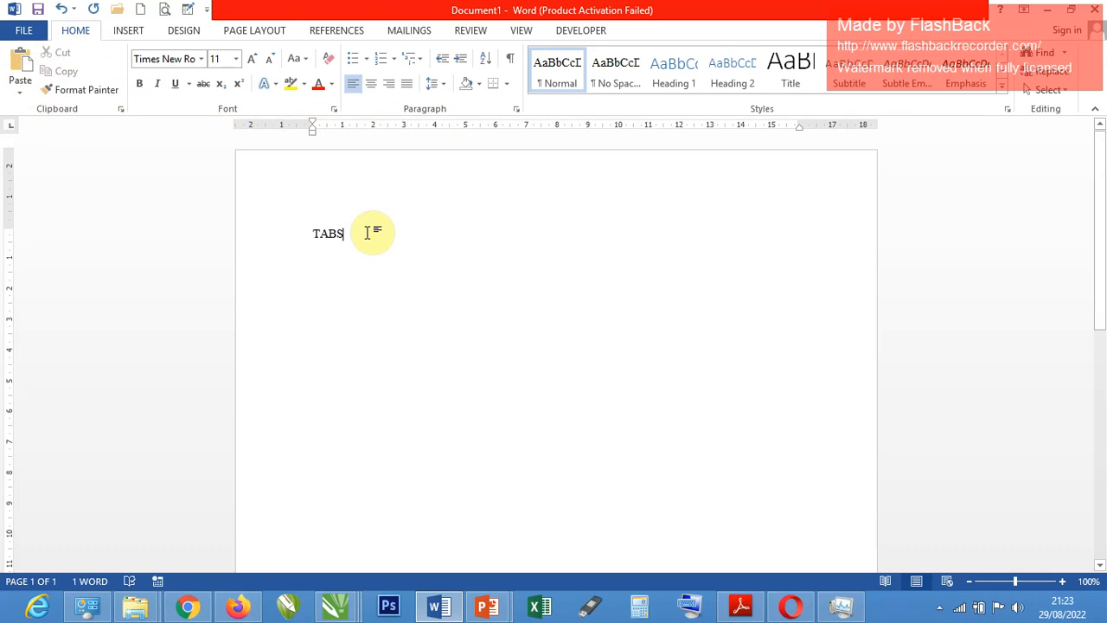
# Add a second line below TABS reading PAGELAYOUT >> PARAGRAPH >> SIZE.
pyautogui.press('Return')
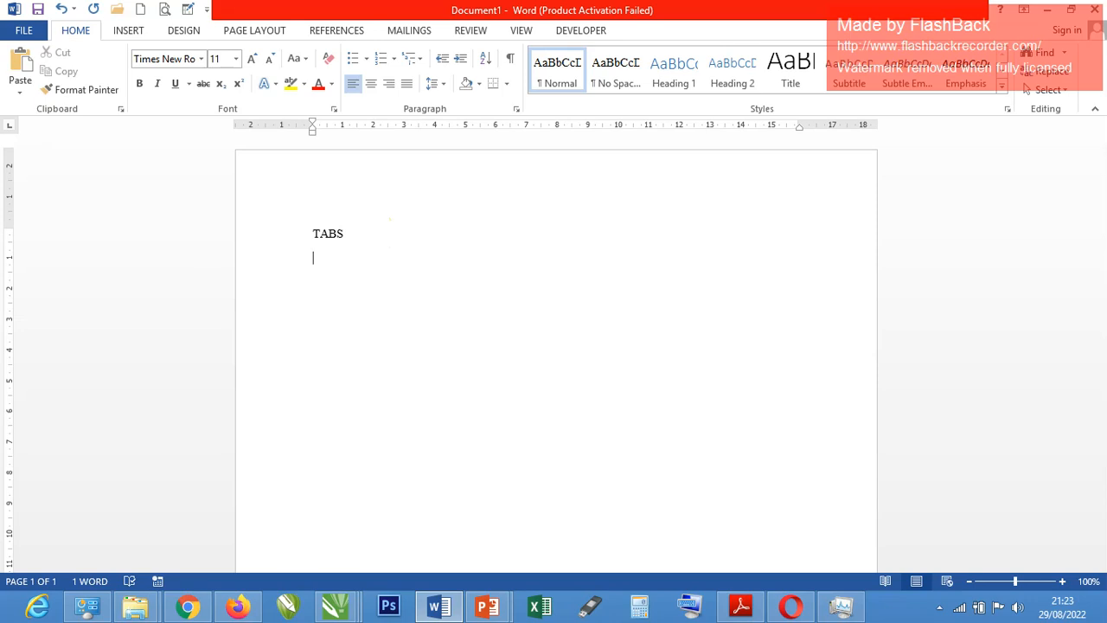
pyautogui.write('AGELAYOUT >> PARAGRAPH >> SIZE')
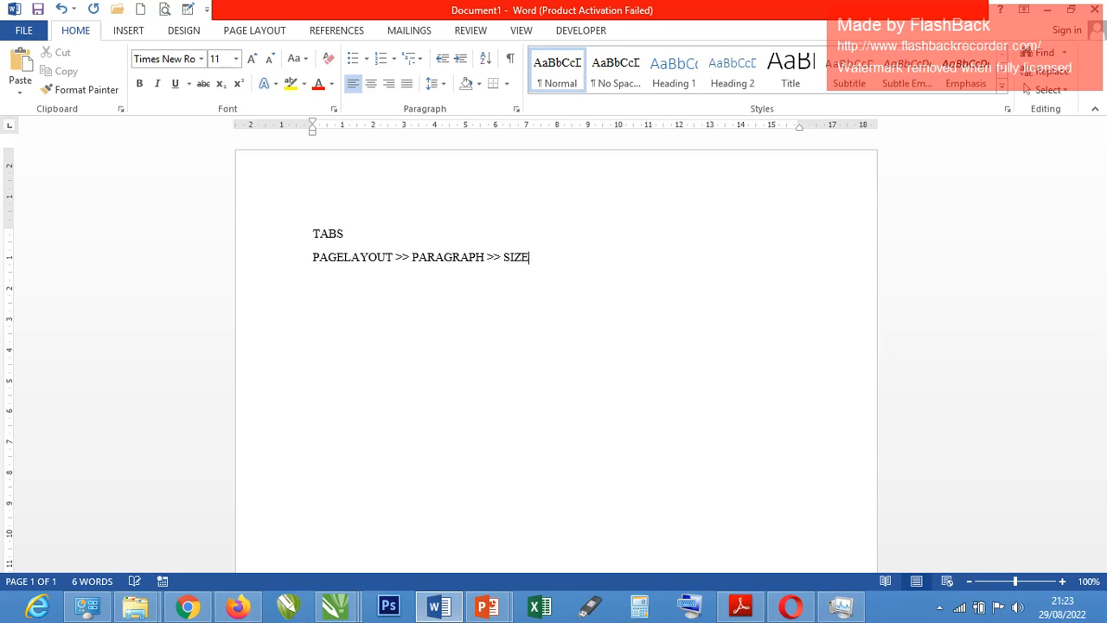
# Highlight PAGELAYOUT, PARAGRAPH and SIZE in turn on the second line, and show the matching page layout commands.
pyautogui.doubleClick(364, 256)
pyautogui.doubleClick(461, 257)
pyautogui.doubleClick(517, 259)
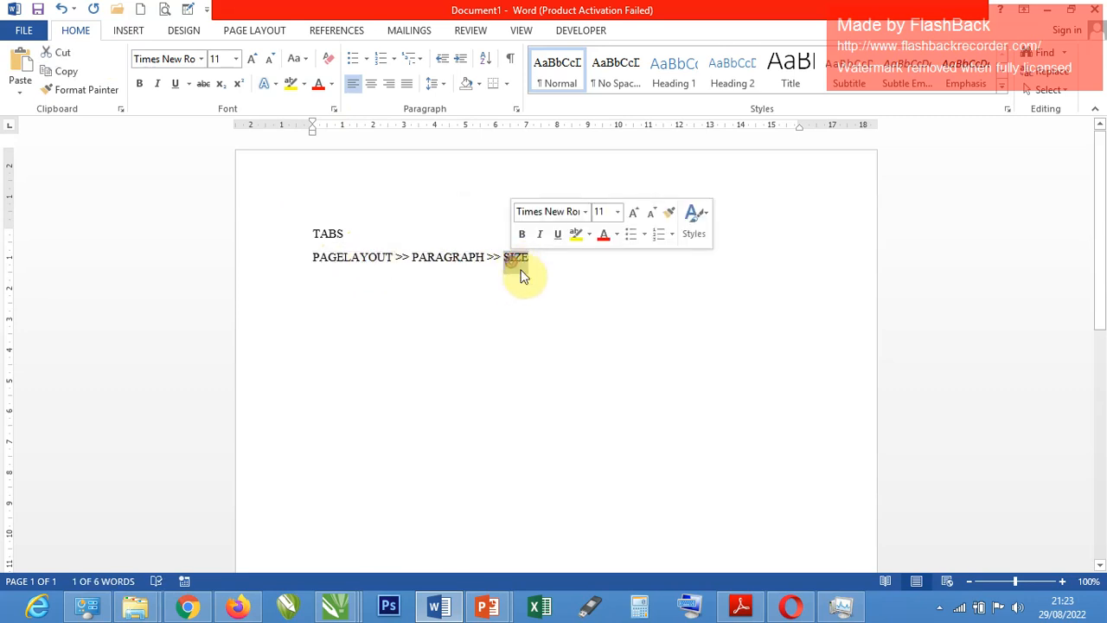
pyautogui.click(249, 33)
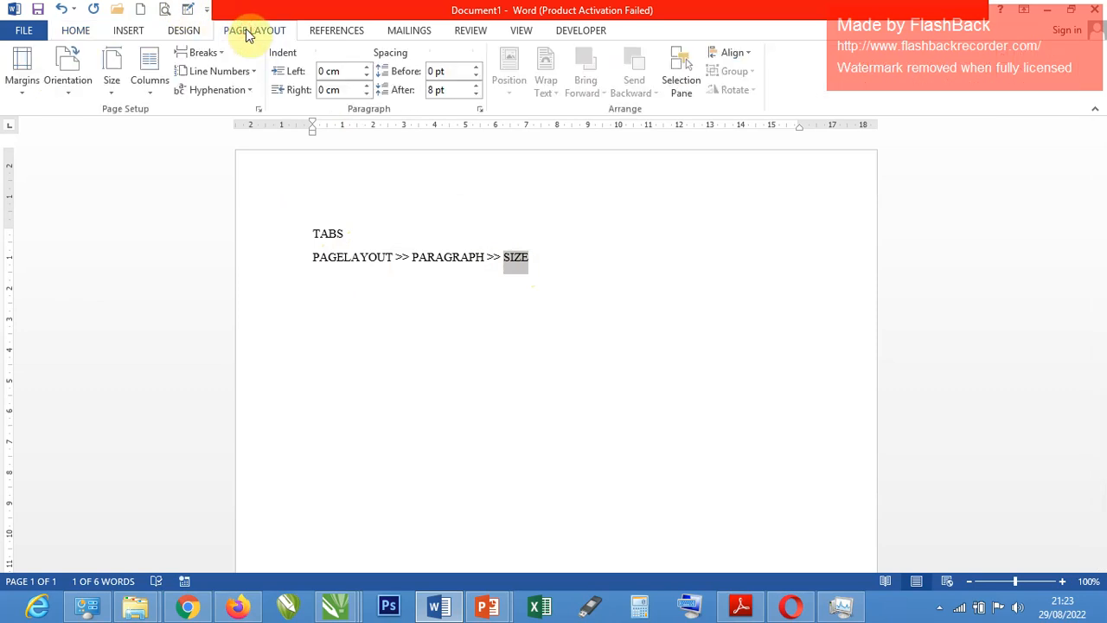
pyautogui.click(539, 264)
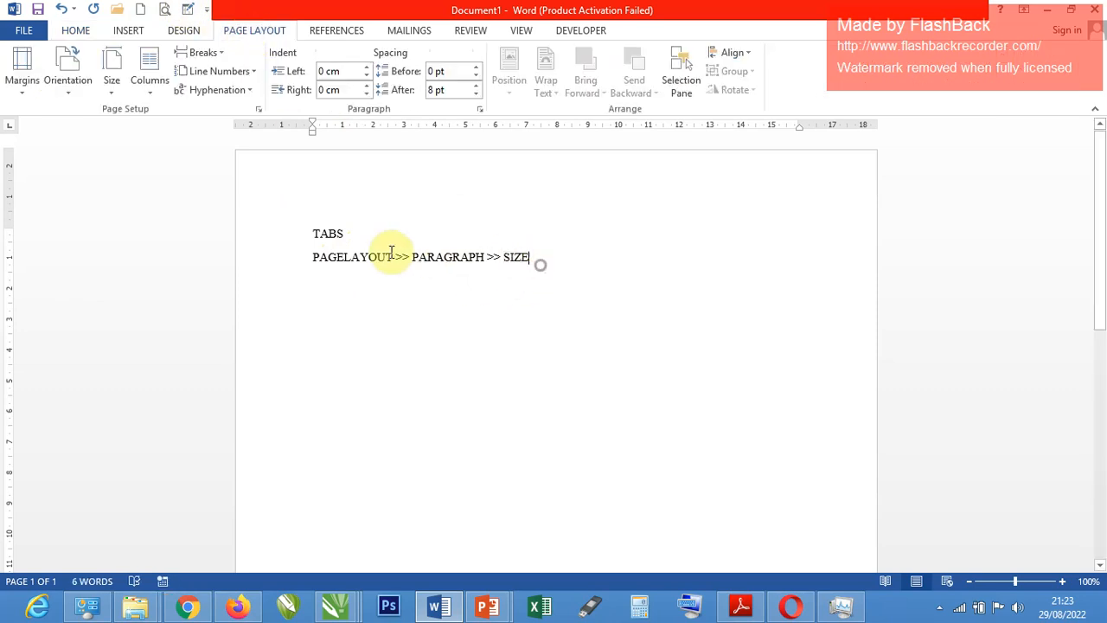
# Colour the second line, PAGELAYOUT >> PARAGRAPH >> SIZE, red.
pyautogui.click(232, 261)
pyautogui.click(324, 231)
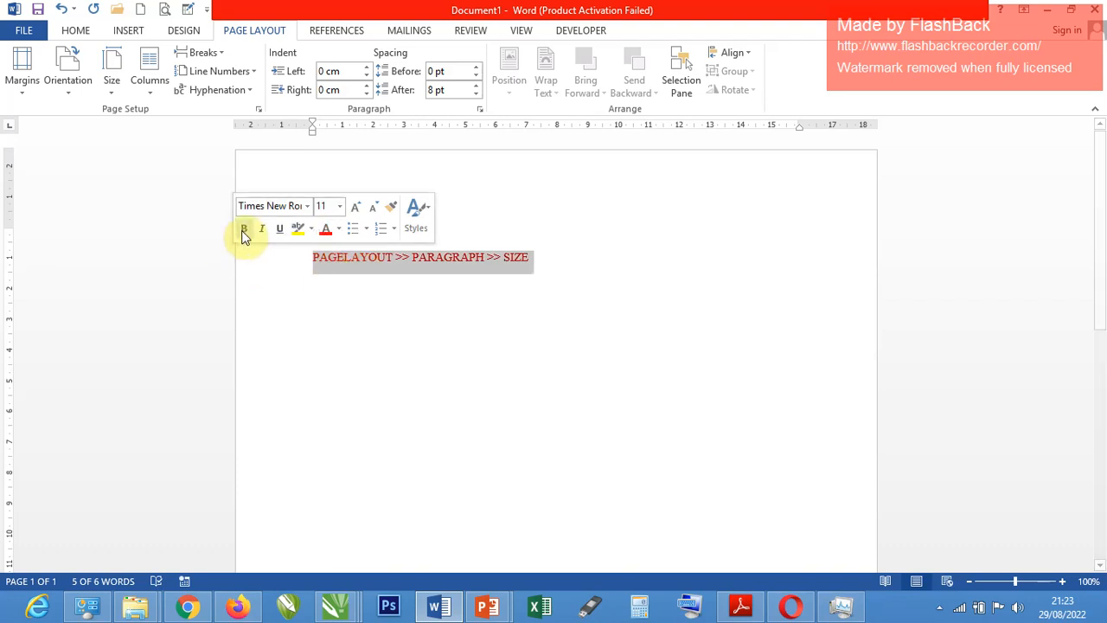
pyautogui.click(359, 281)
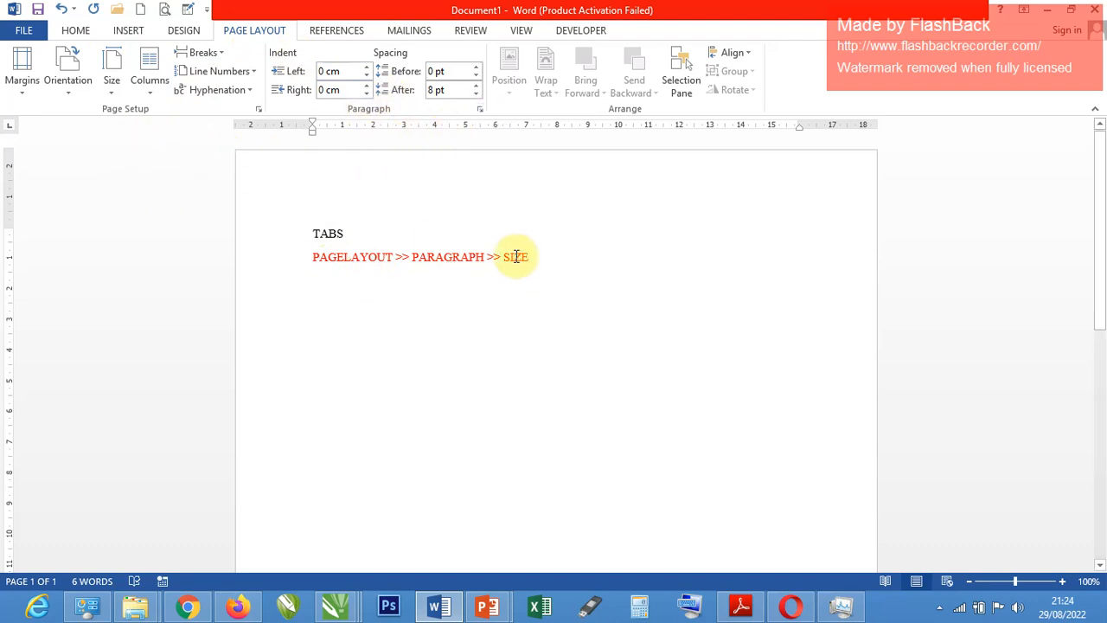
# Replace the word PARAGRAPH on the red line with PAGE SETUP.
pyautogui.click(449, 254)
pyautogui.doubleClick(449, 256)
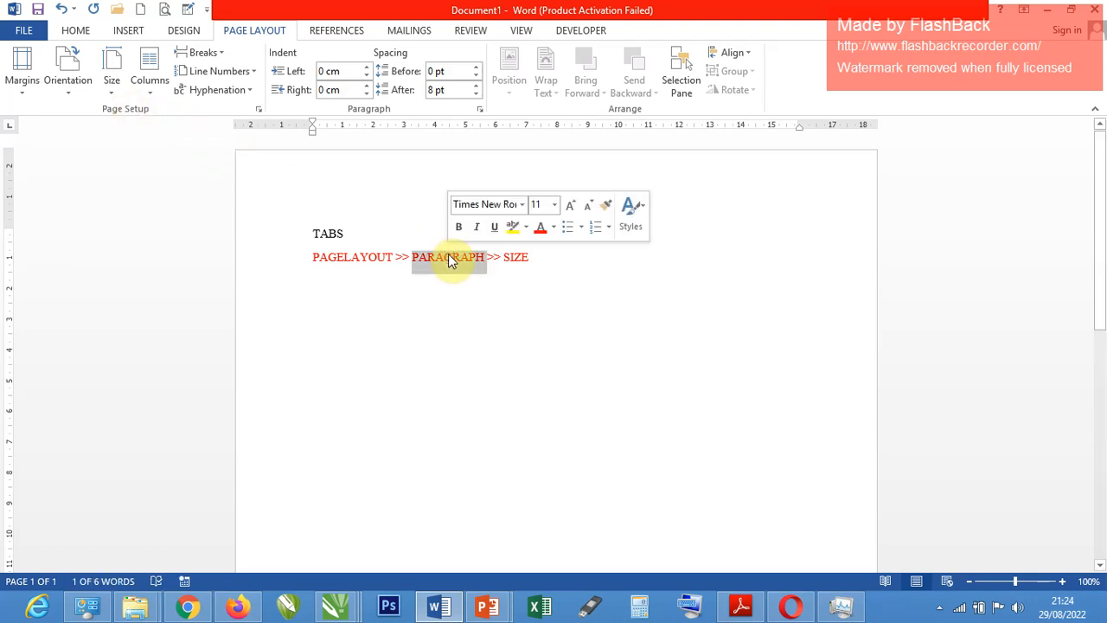
pyautogui.write('PA')
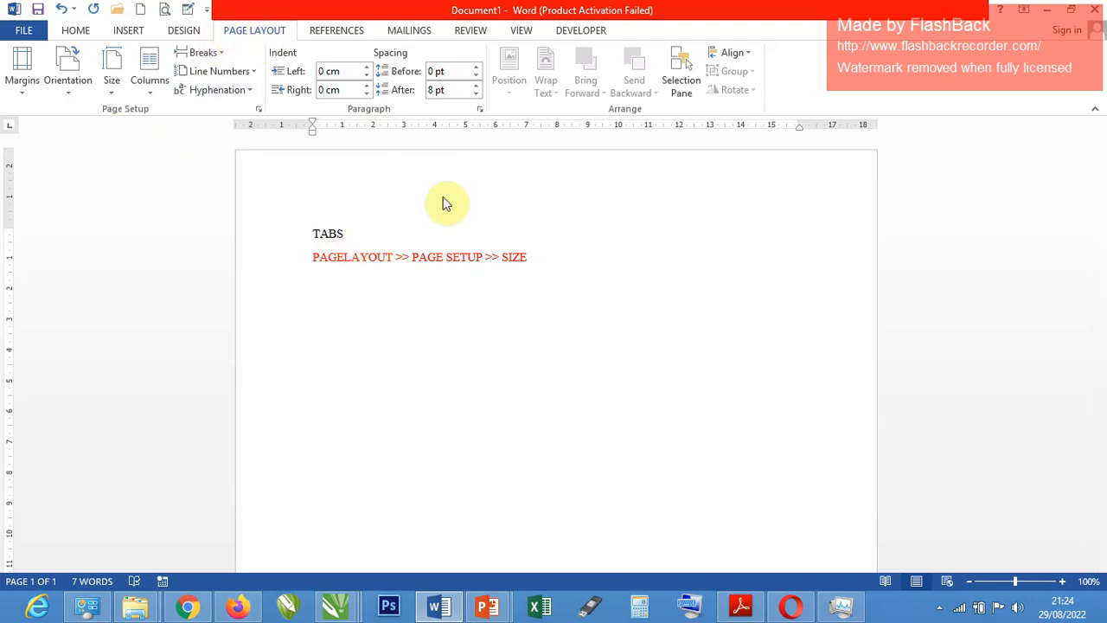
# Set the document's paper size to A5 and enlarge the view to 120%.
pyautogui.click(113, 91)
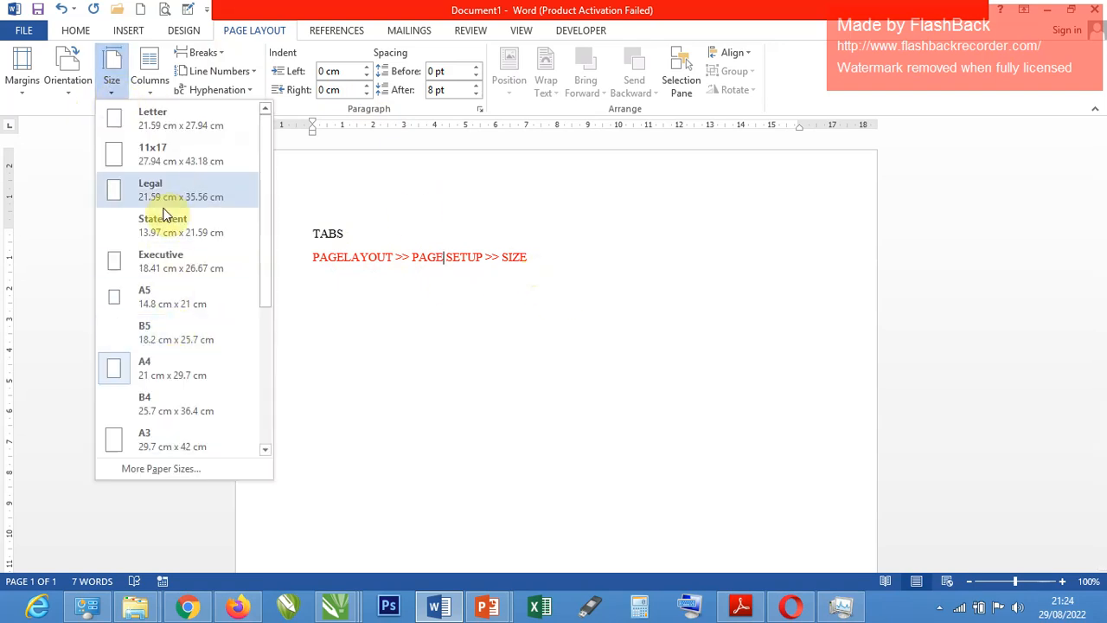
pyautogui.click(155, 296)
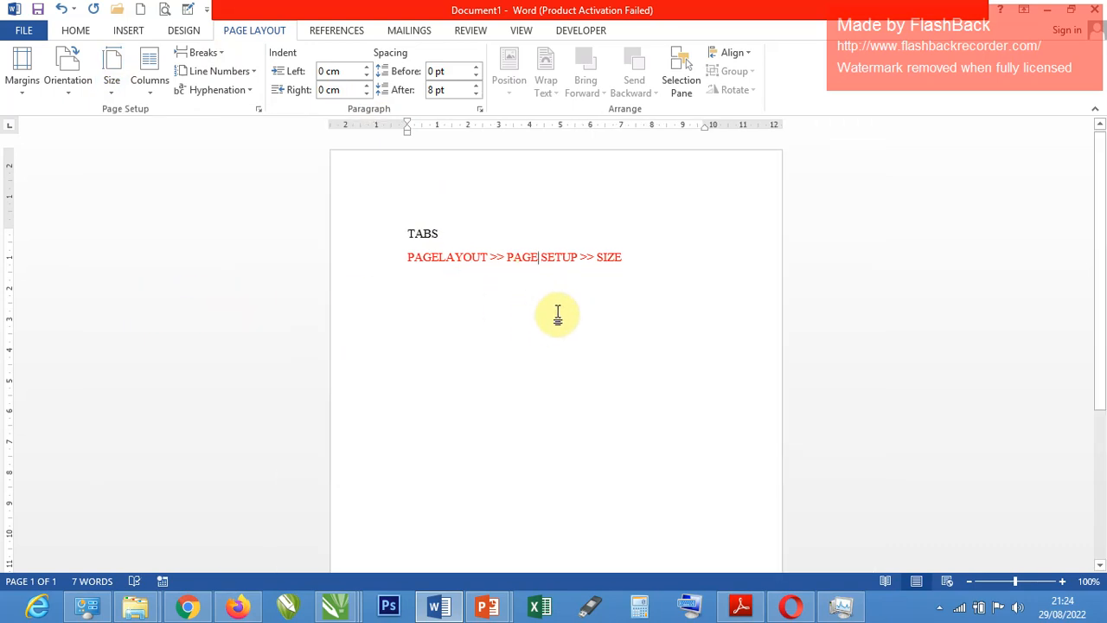
pyautogui.click(1062, 581)
pyautogui.click(1062, 581)
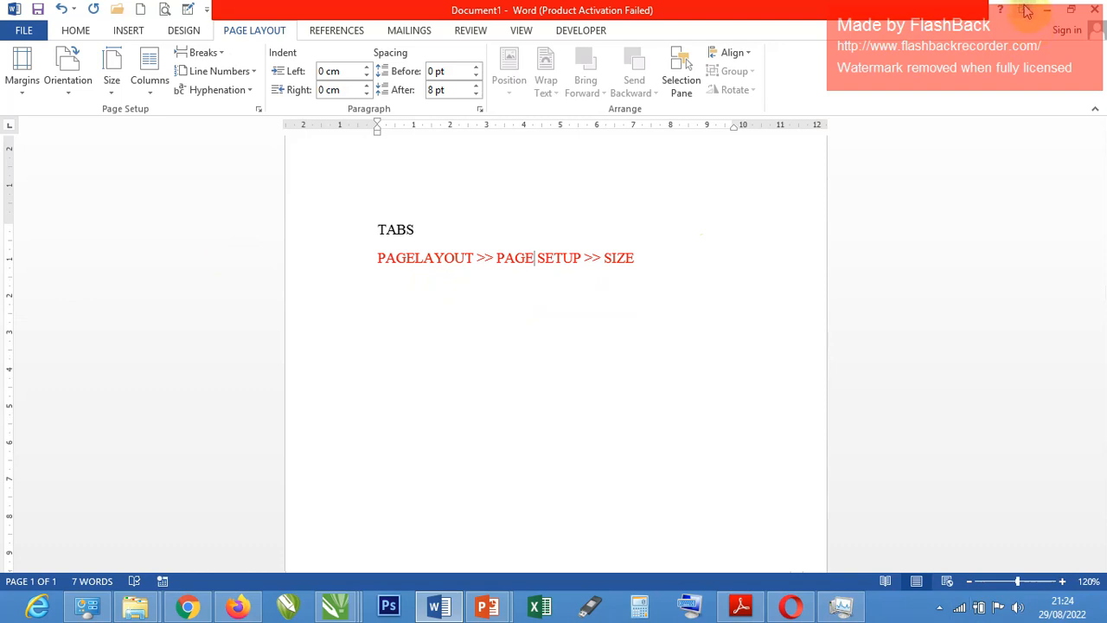
# Collapse the ribbon to its tabs only, and restore it with the Home commands displayed permanently.
pyautogui.click(1024, 10)
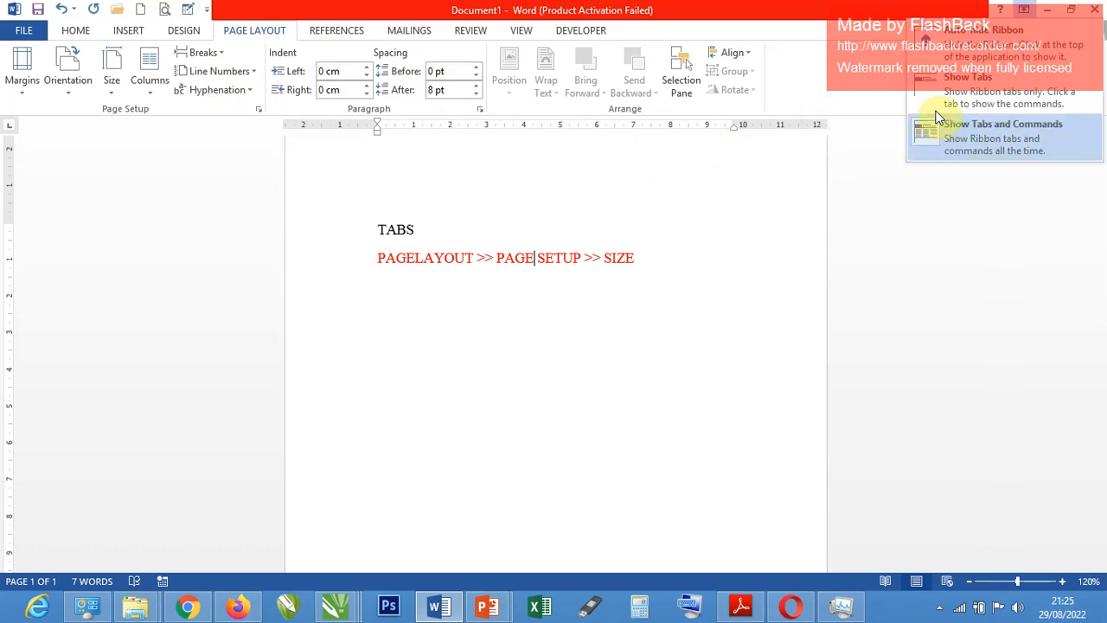
pyautogui.click(984, 93)
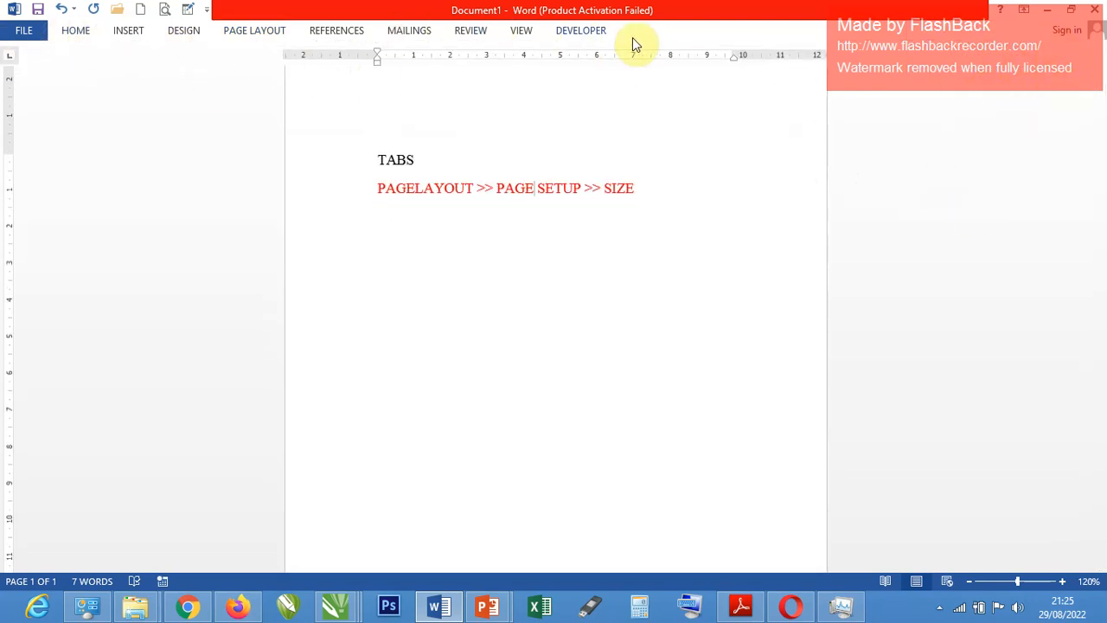
pyautogui.doubleClick(75, 34)
pyautogui.click(459, 275)
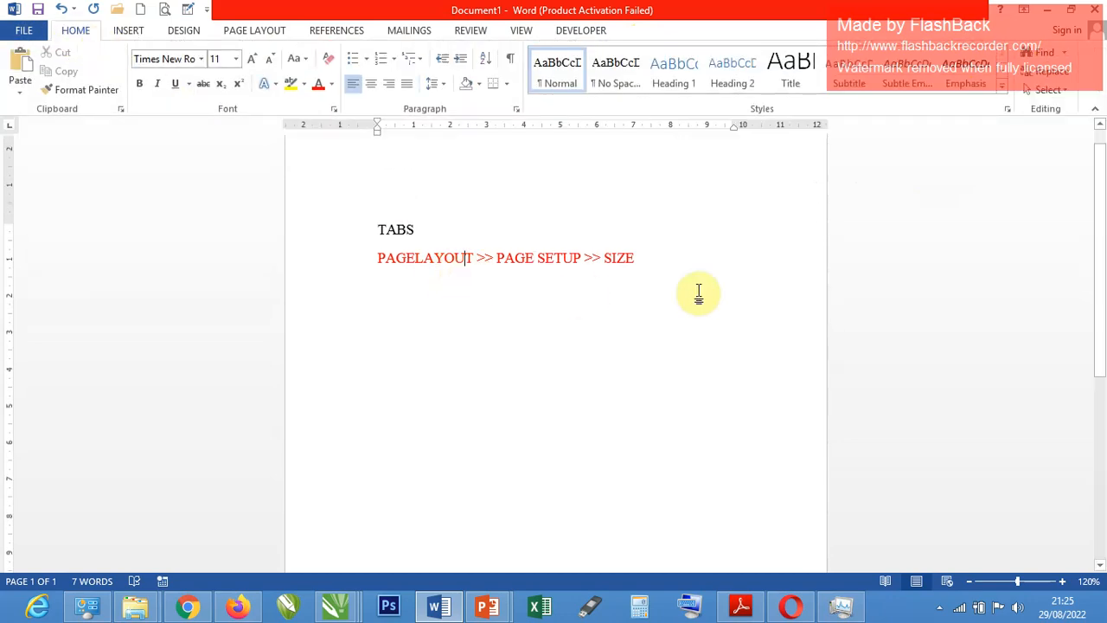
# Set the ribbon to auto-hide, and switch it back to showing tabs and commands.
pyautogui.click(1024, 10)
pyautogui.click(1006, 52)
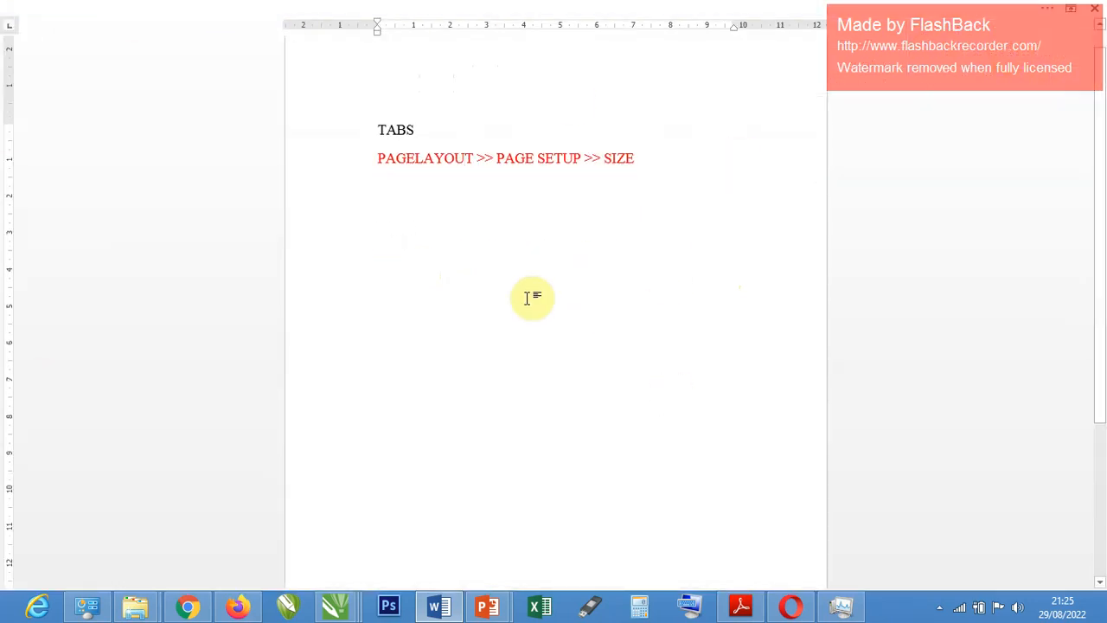
pyautogui.click(1071, 10)
pyautogui.click(1010, 140)
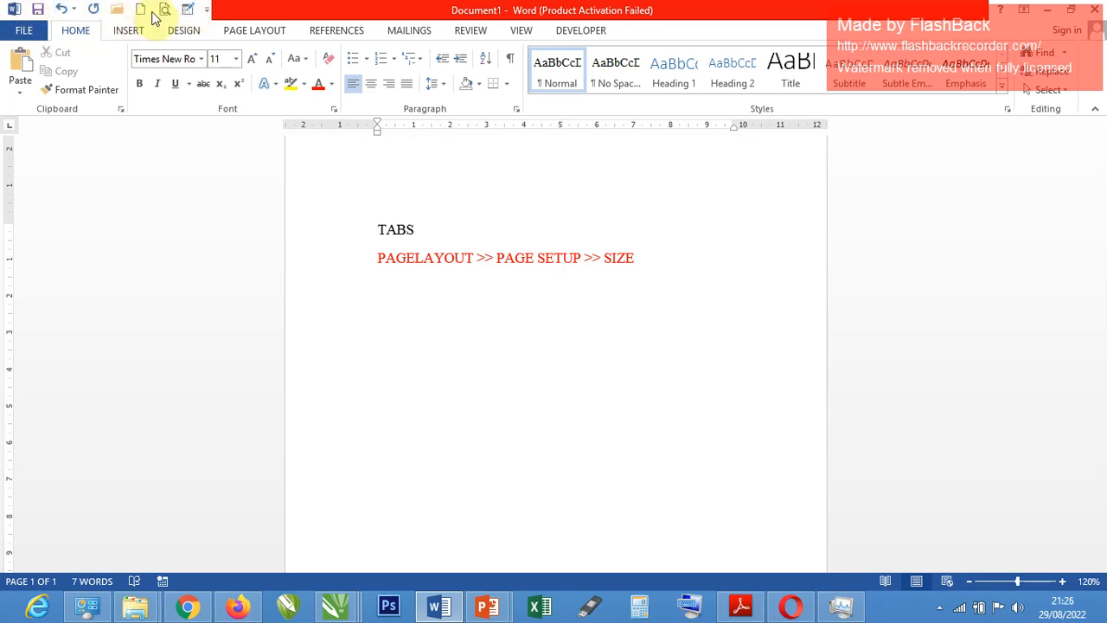
# Remove Draw Table and Redo from the Quick Access Toolbar, and add Redo back.
pyautogui.click(208, 10)
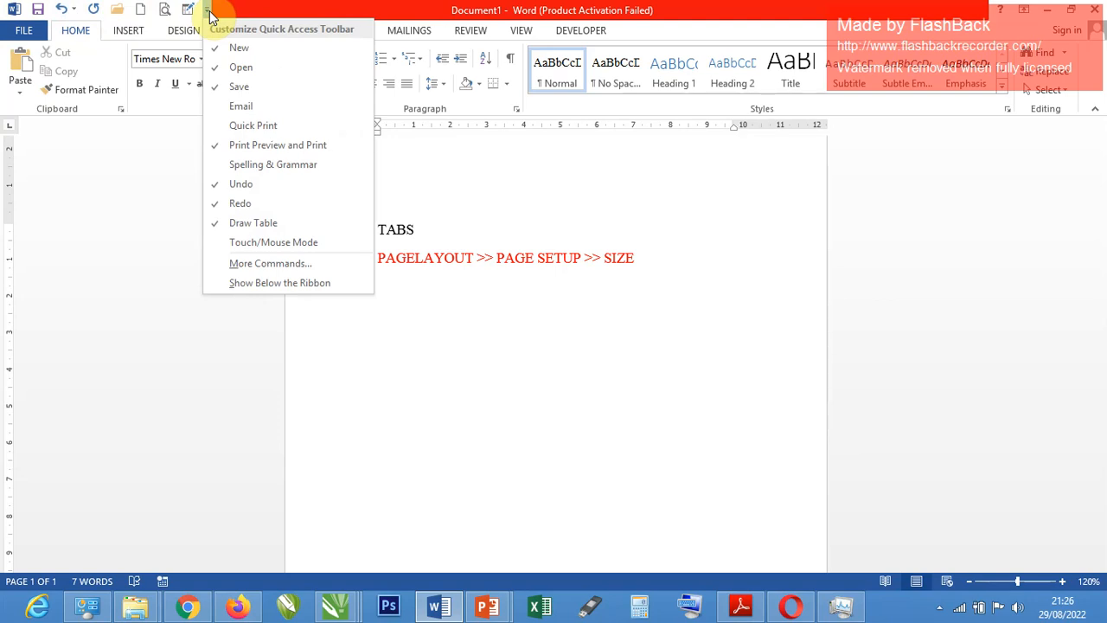
pyautogui.click(227, 223)
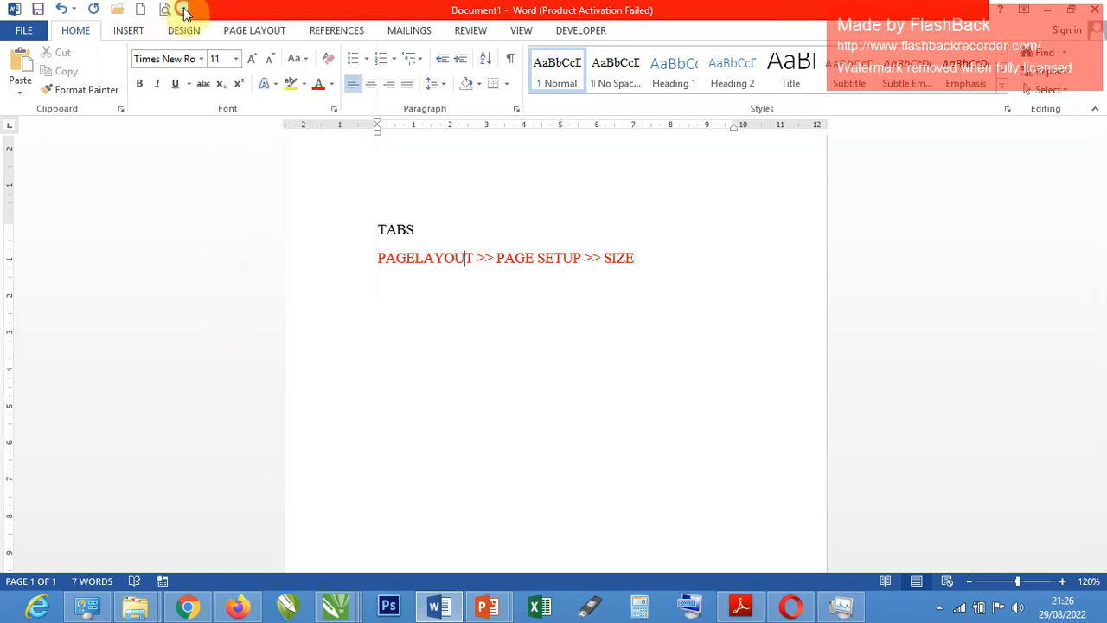
pyautogui.click(182, 9)
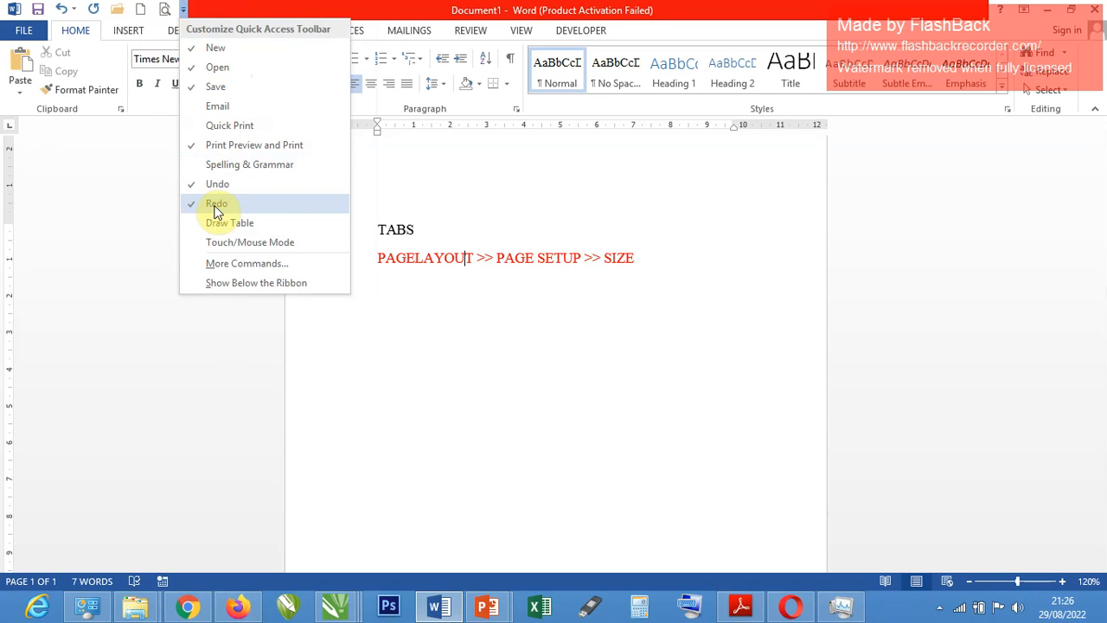
pyautogui.click(216, 206)
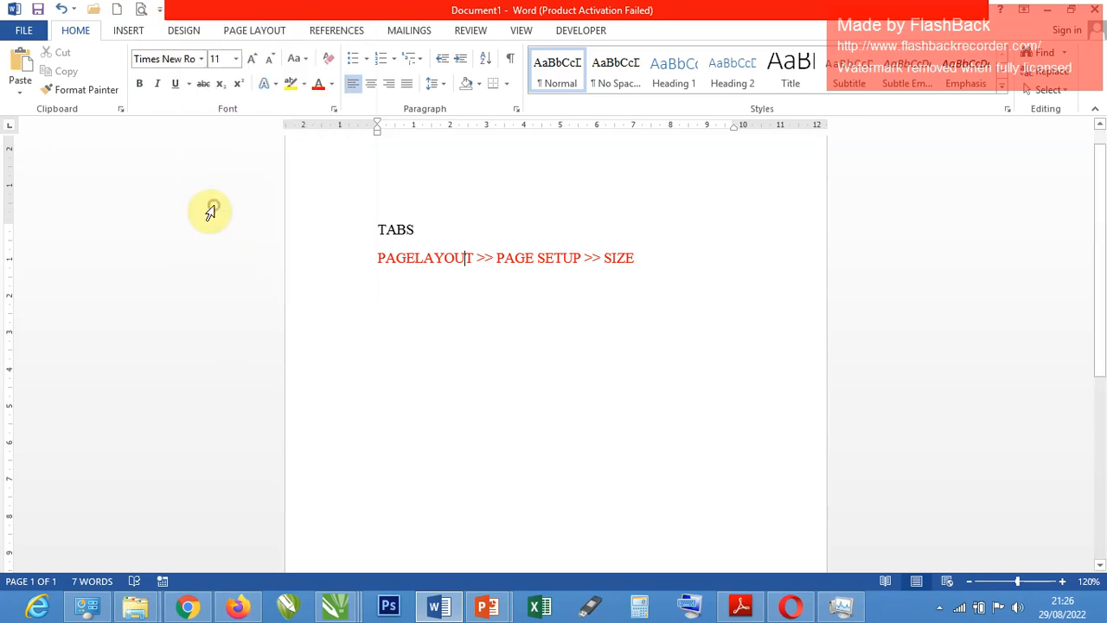
pyautogui.click(161, 13)
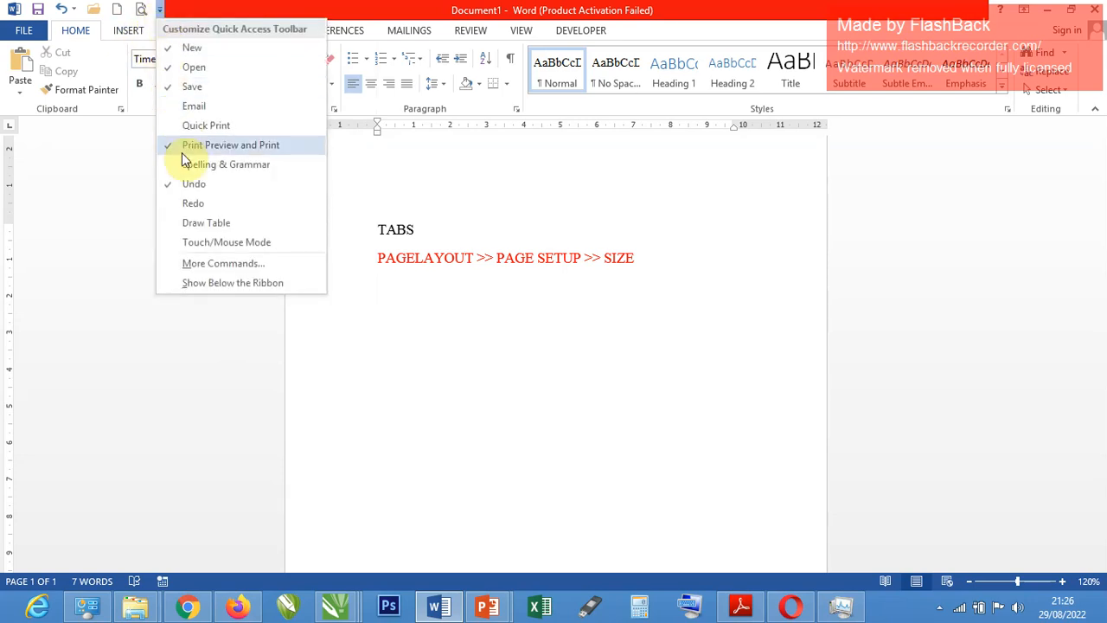
pyautogui.click(198, 208)
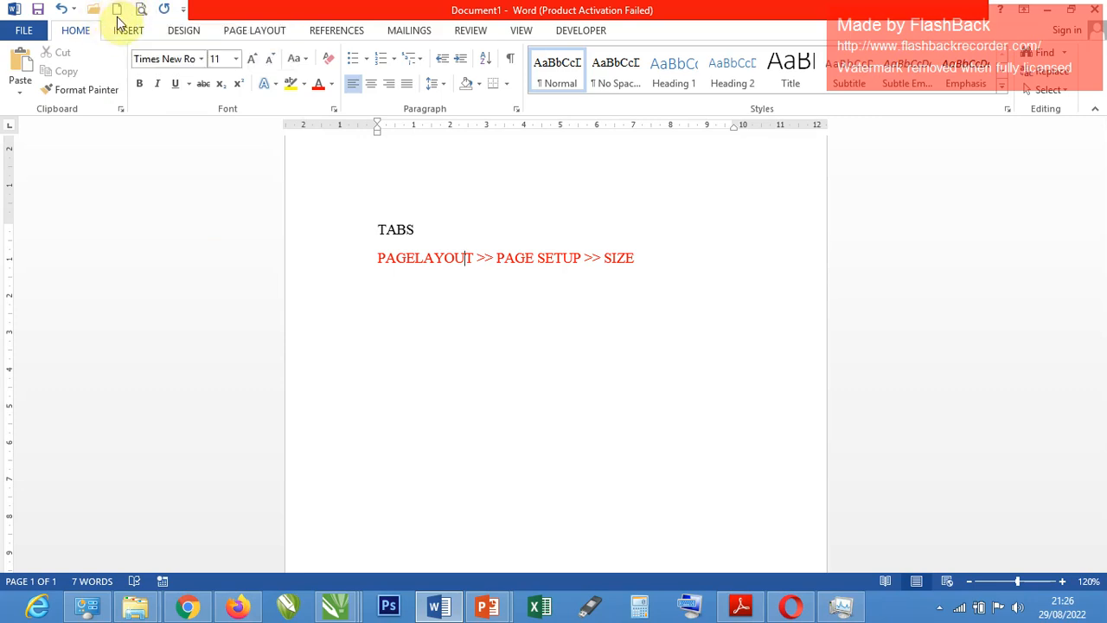
# View the document's Info page in the Backstage view and return to the document, twice.
pyautogui.click(26, 33)
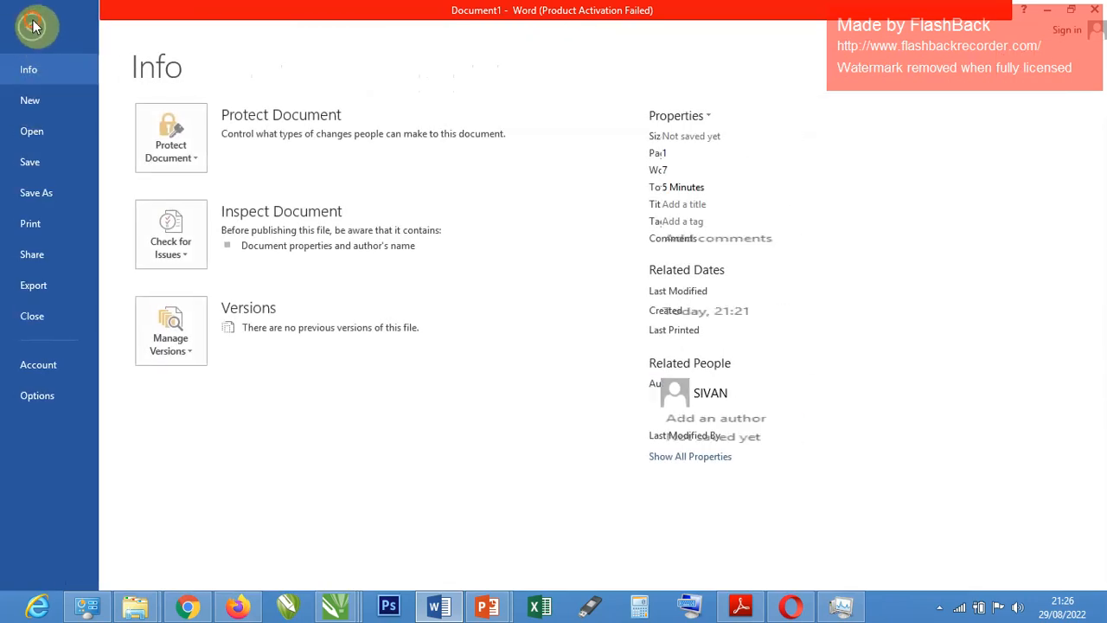
pyautogui.click(32, 26)
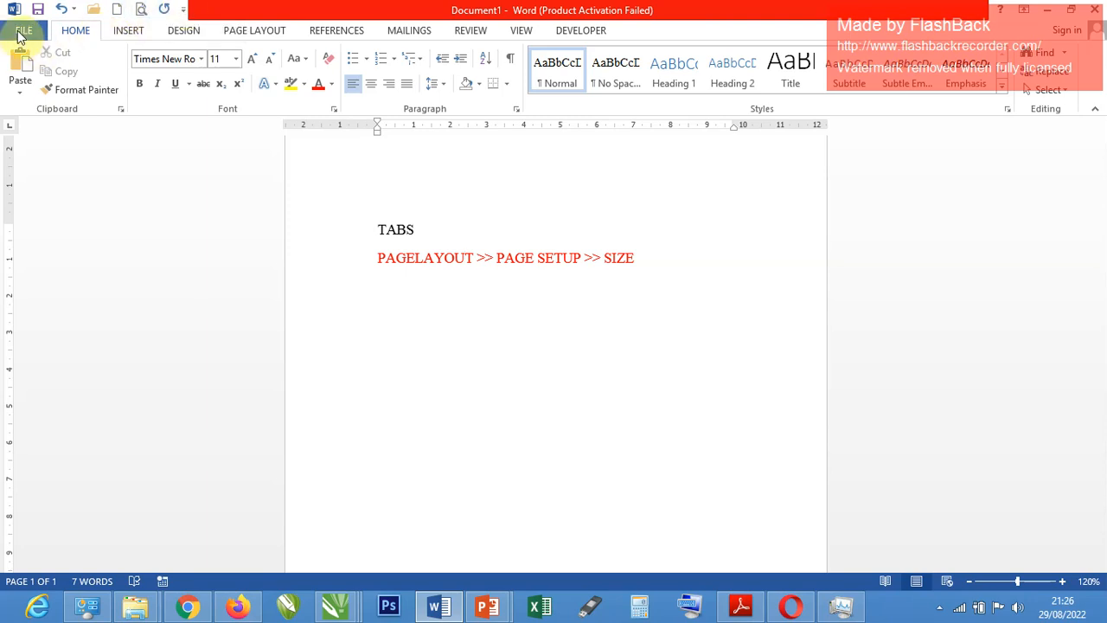
pyautogui.click(23, 31)
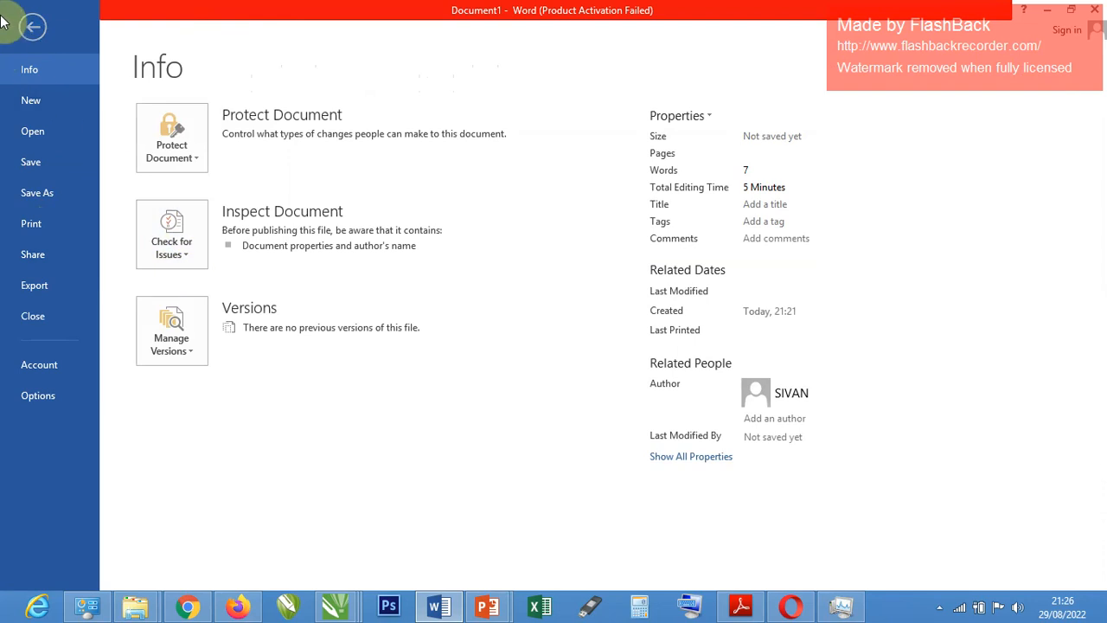
pyautogui.click(26, 30)
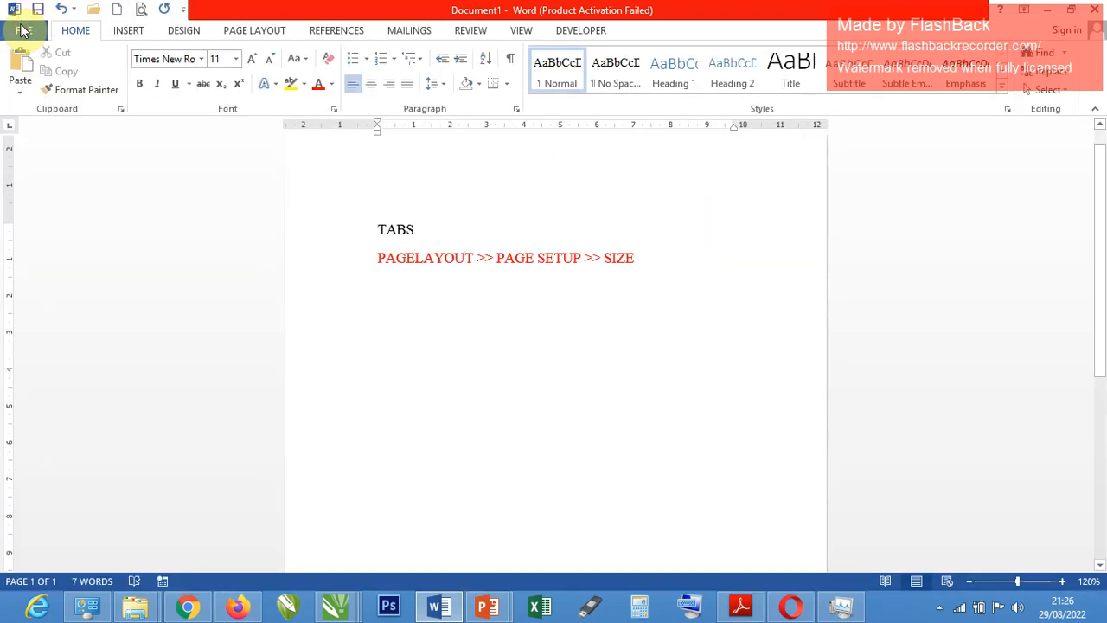
# Add the Quick Print and Draw Table commands to the Quick Access Toolbar.
pyautogui.click(183, 10)
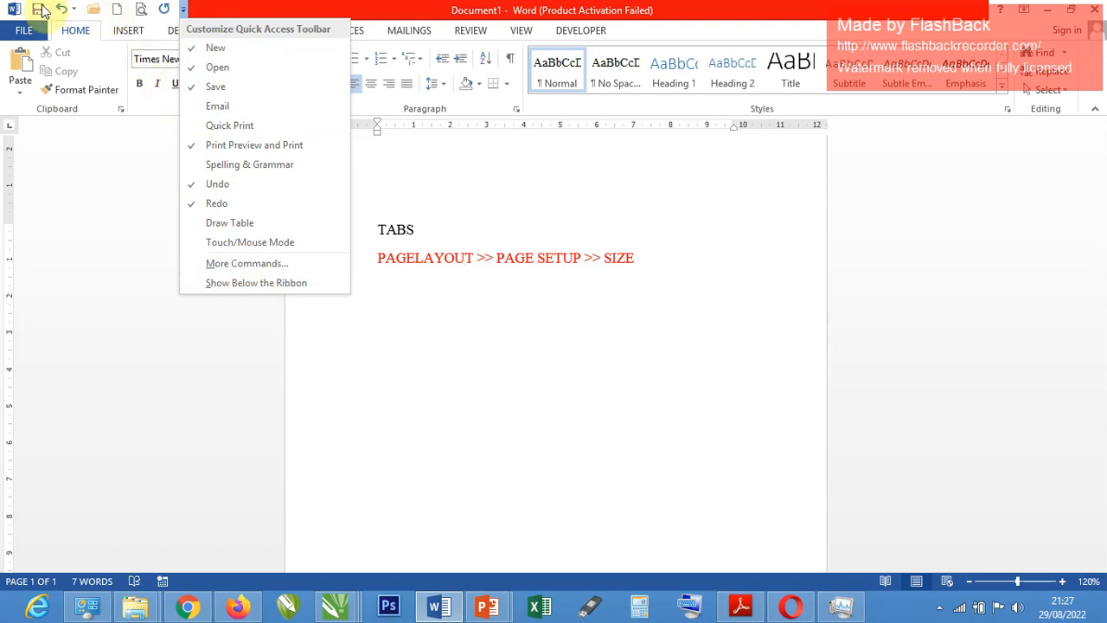
pyautogui.click(213, 128)
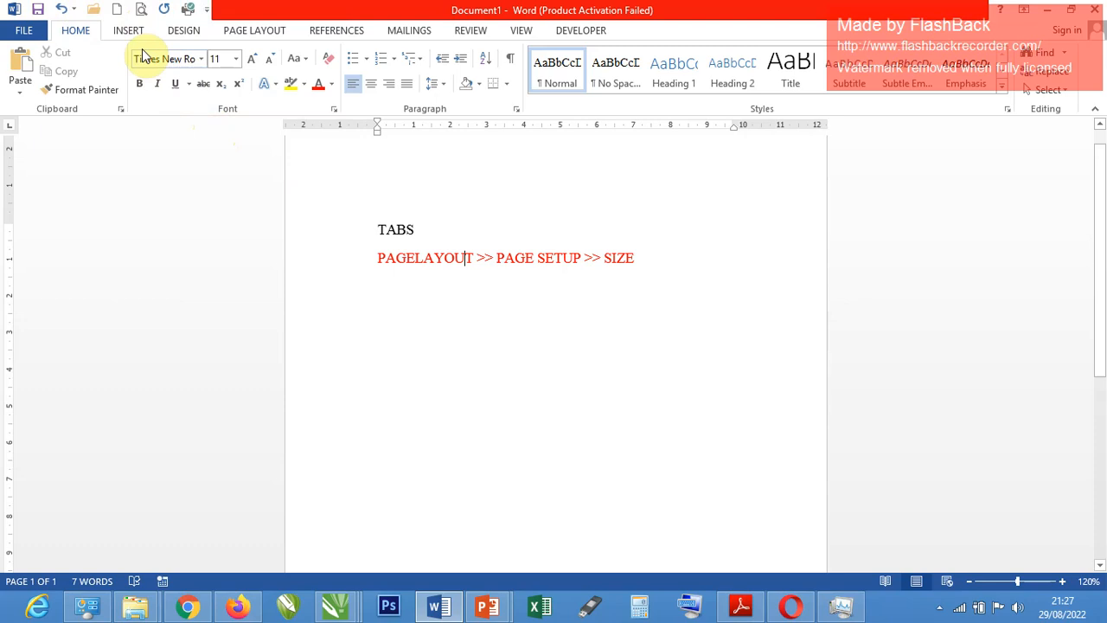
pyautogui.click(207, 11)
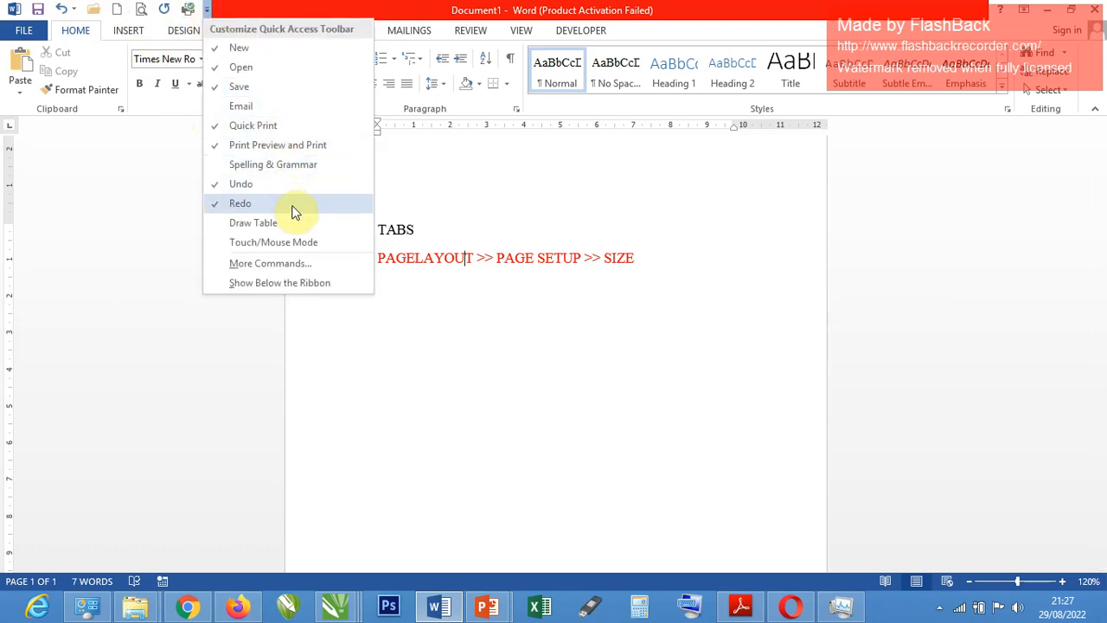
pyautogui.click(307, 224)
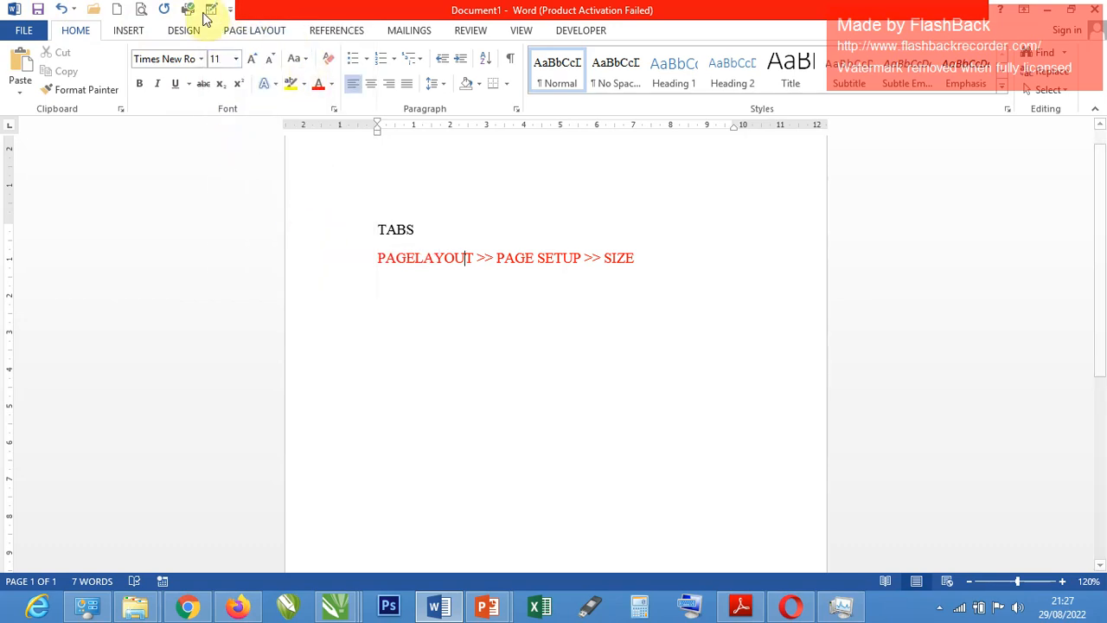
# Start Draw Table from the table insertion options, and leave drawing mode without drawing anything.
pyautogui.click(121, 30)
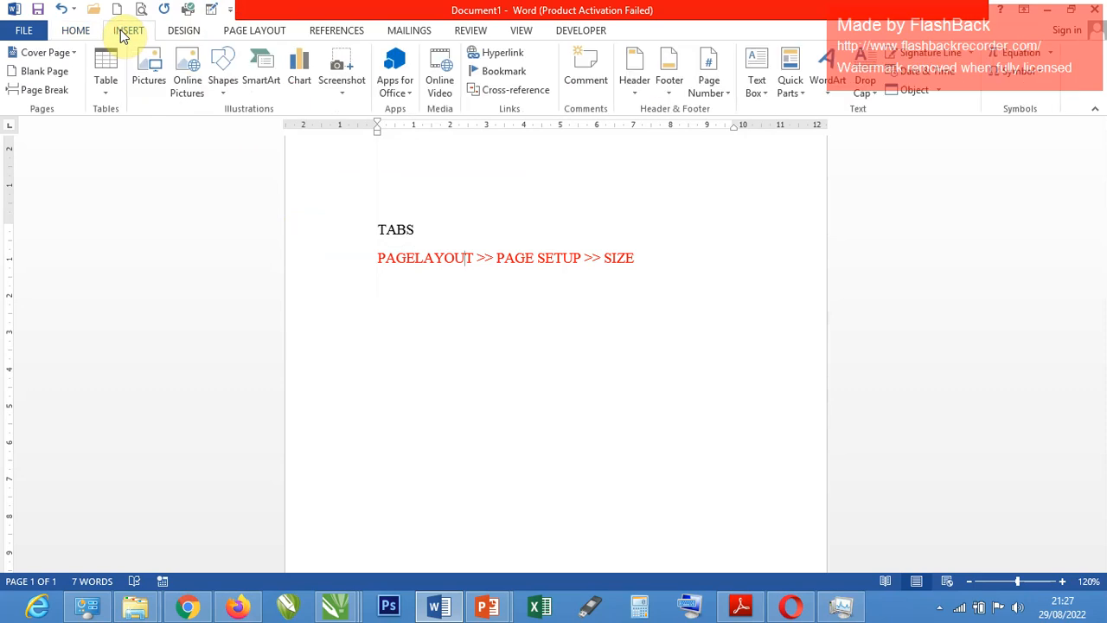
pyautogui.click(105, 91)
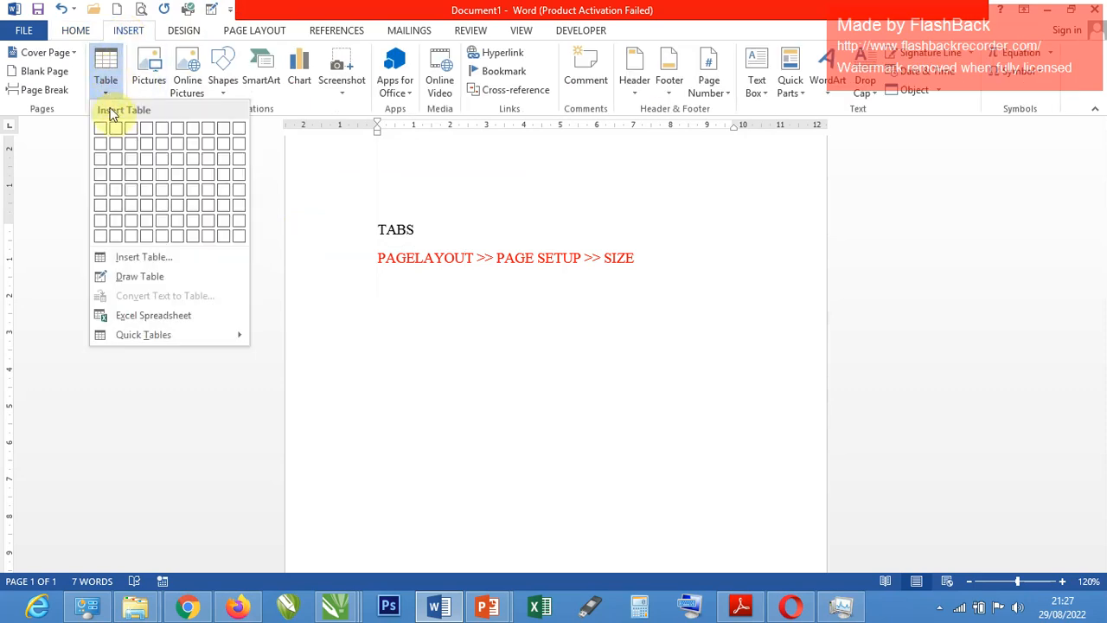
pyautogui.click(131, 276)
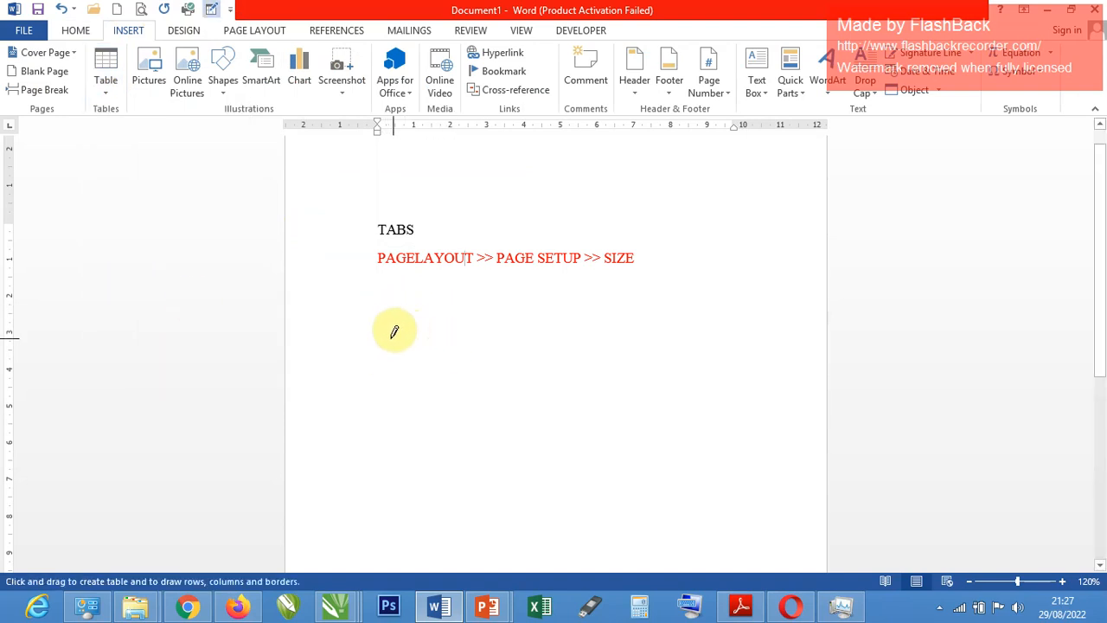
pyautogui.press('Escape')
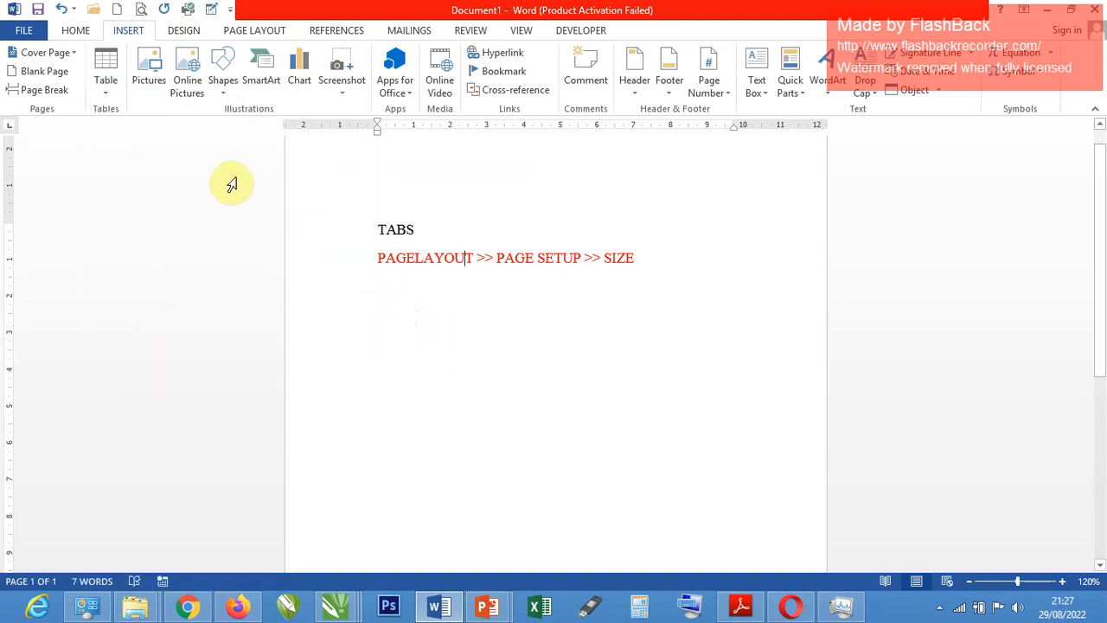
# Draw a single-cell table about 8.2 cm wide and 4.5 cm high below the red line, and exit drawing mode.
pyautogui.click(212, 13)
pyautogui.moveTo(366, 326); pyautogui.dragTo(667, 491)
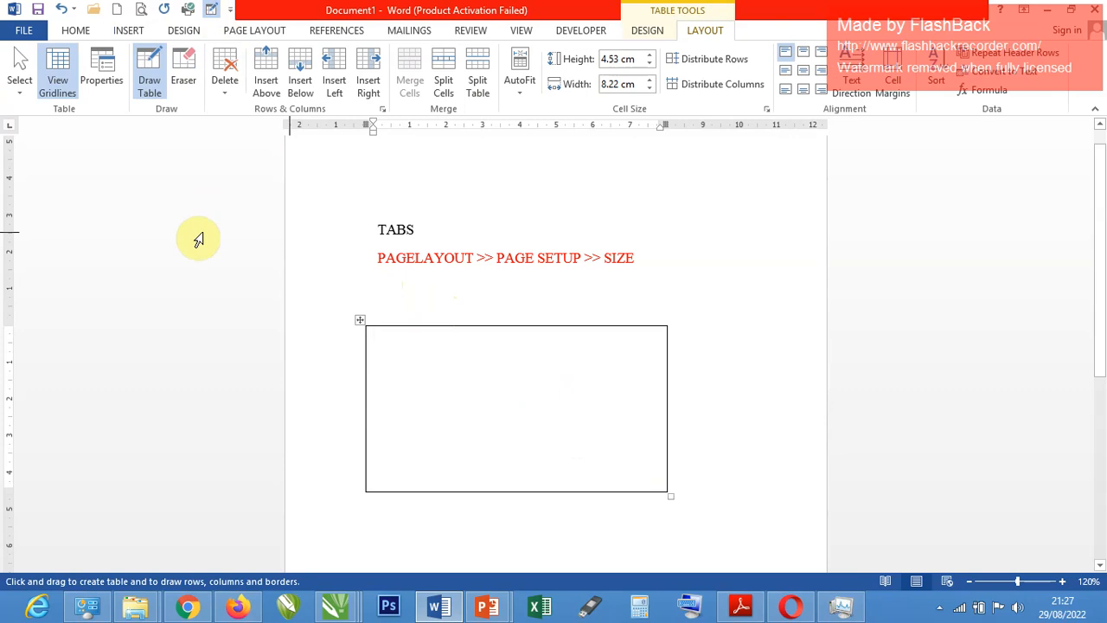
pyautogui.click(75, 31)
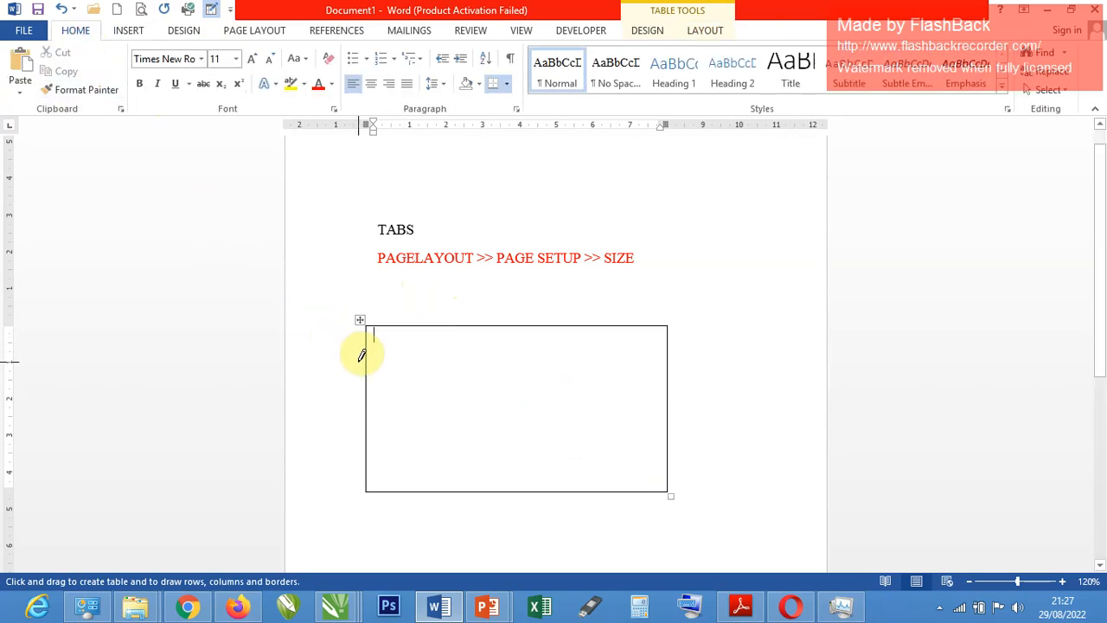
pyautogui.press('Escape')
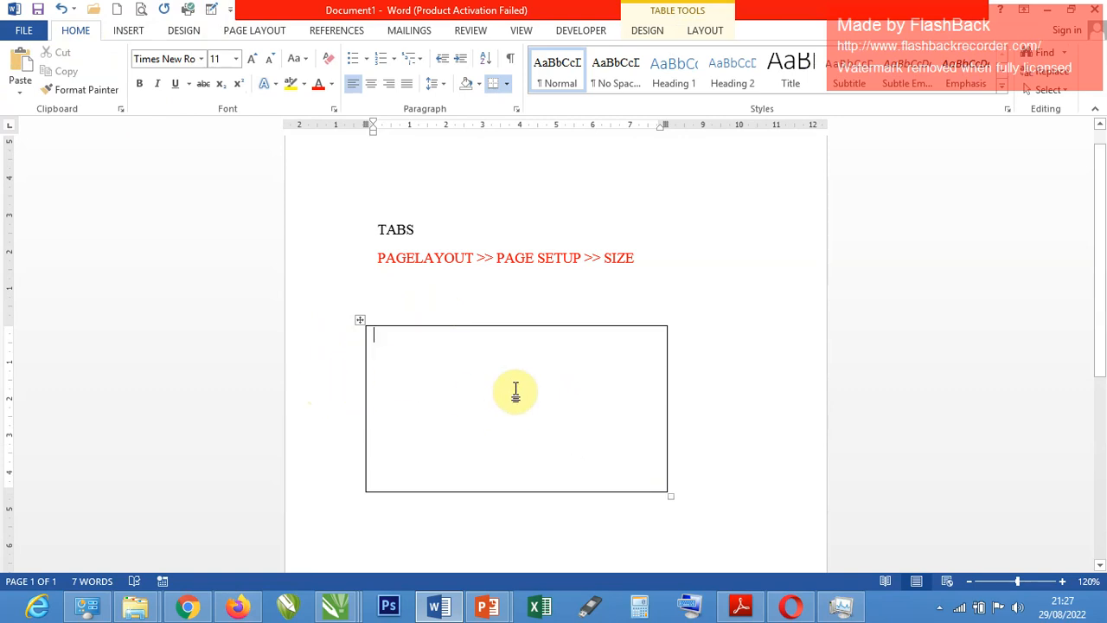
# Move the right indent of the red PAGELAYOUT line outward to about 10.5 cm on the ruler.
pyautogui.click(563, 259)
pyautogui.scroll(1, 740, 206)
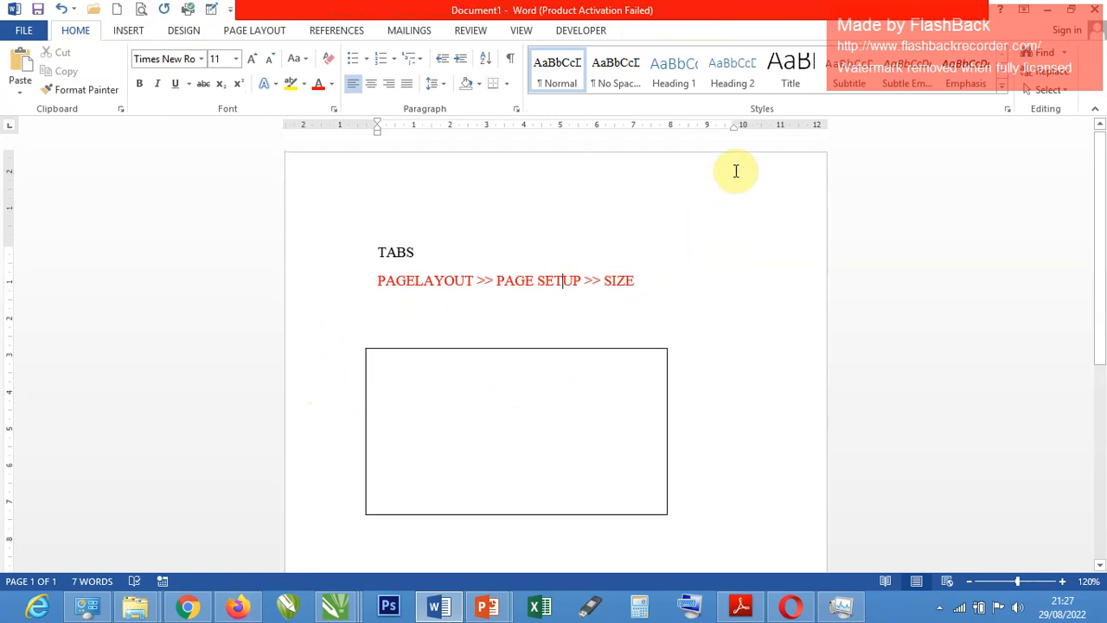
pyautogui.moveTo(734, 121); pyautogui.dragTo(762, 115)
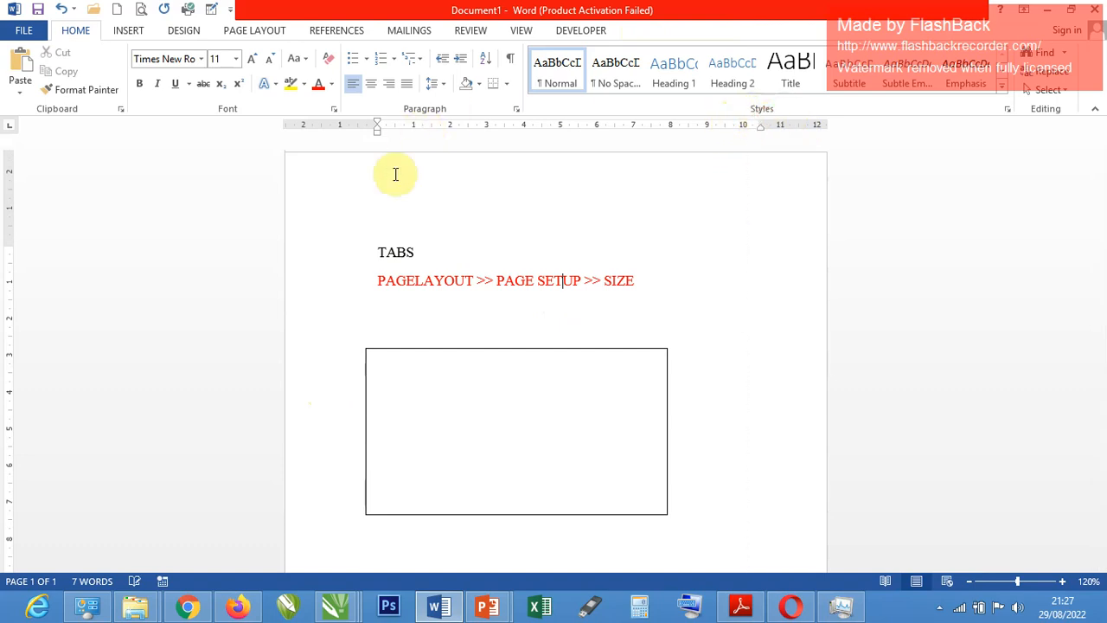
# Reduce the page's left and top margins to about 1.5 cm using the rulers, and place the cursor after TABS.
pyautogui.moveTo(378, 134); pyautogui.dragTo(337, 132)
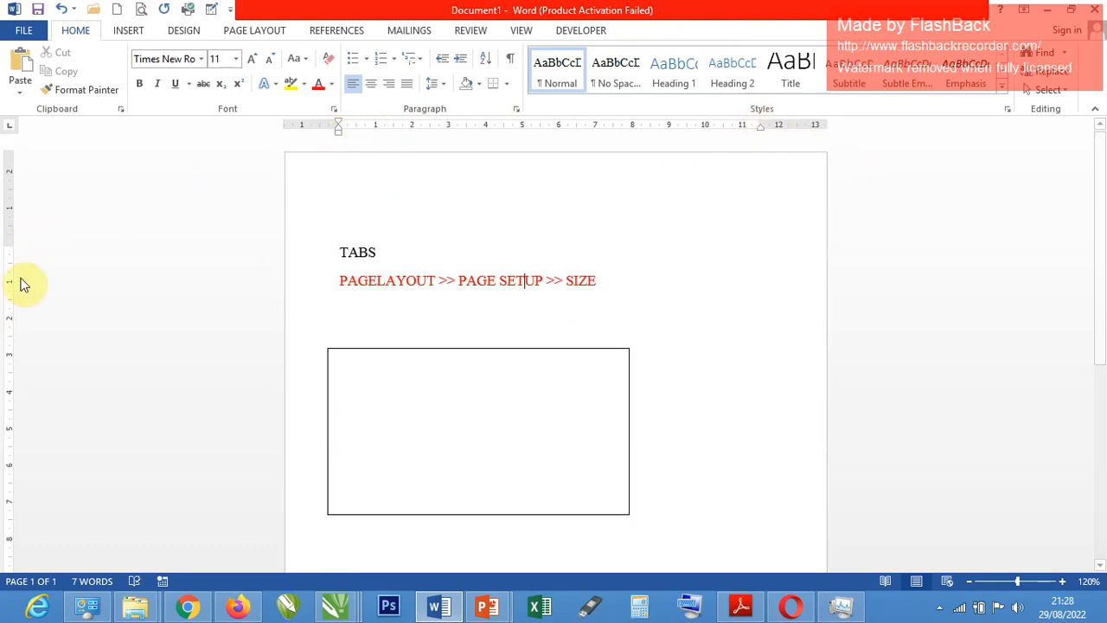
pyautogui.moveTo(8, 242); pyautogui.dragTo(24, 206)
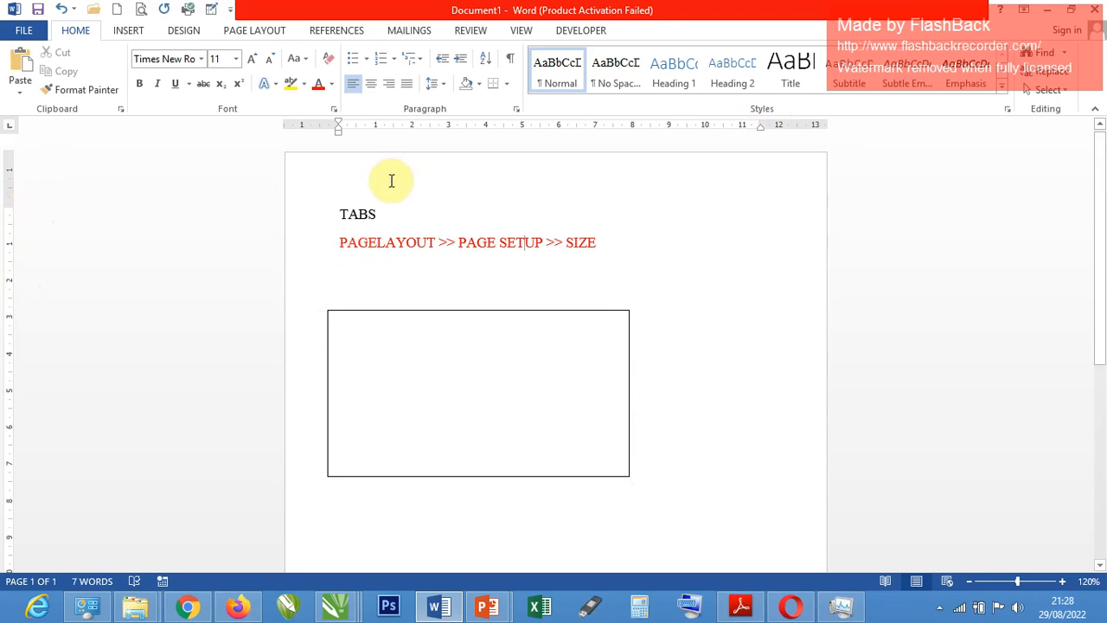
pyautogui.click(384, 212)
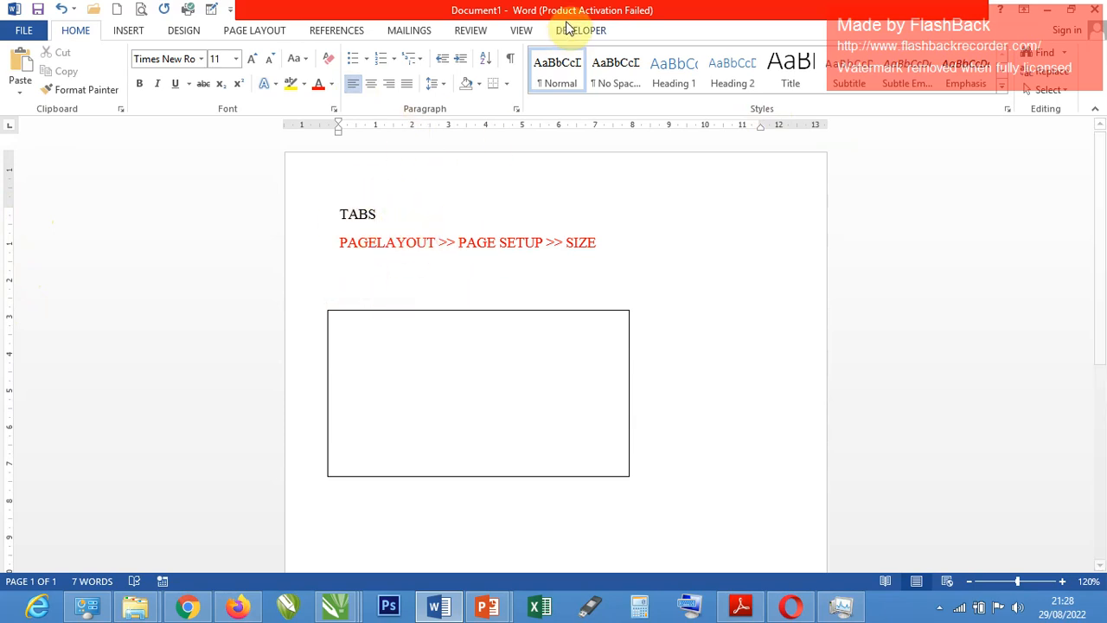
# Hide the rulers around the document, and display them again.
pyautogui.click(523, 32)
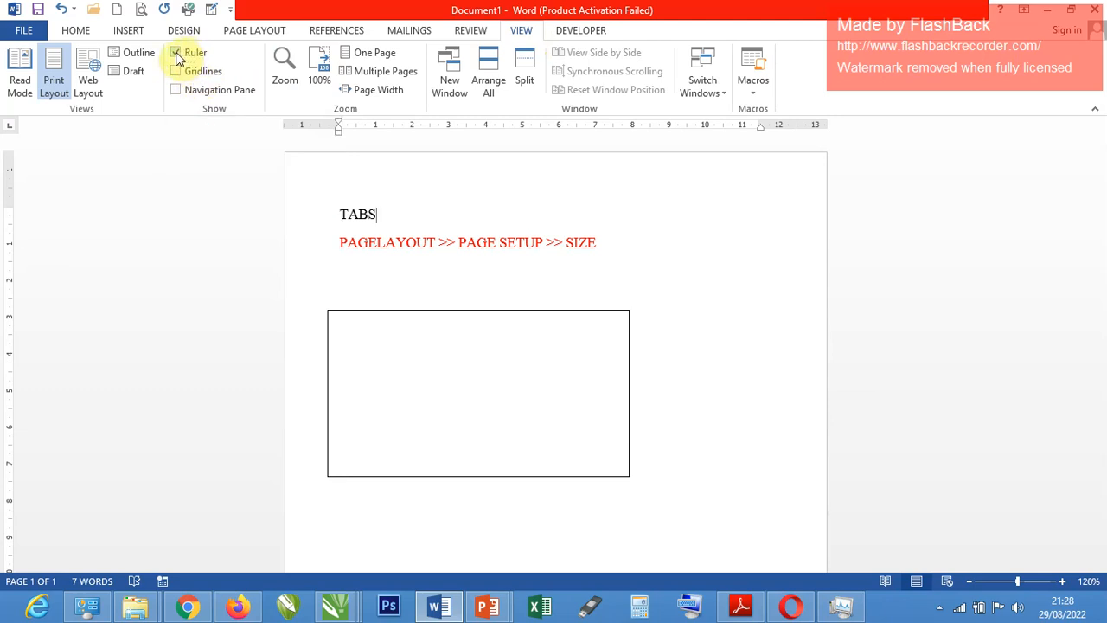
pyautogui.click(177, 54)
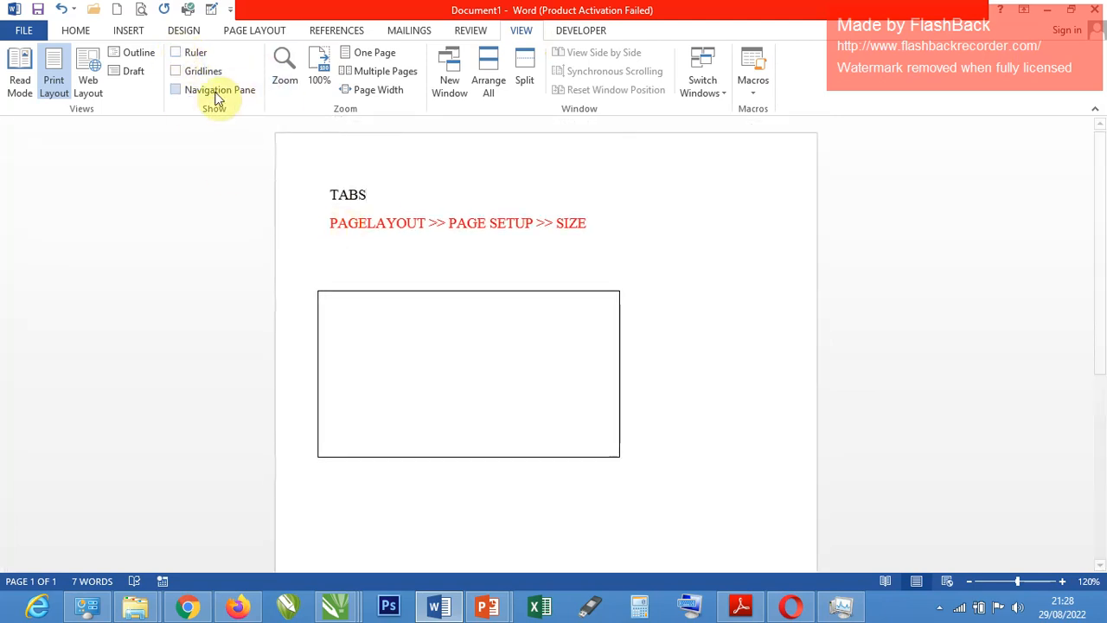
pyautogui.click(177, 54)
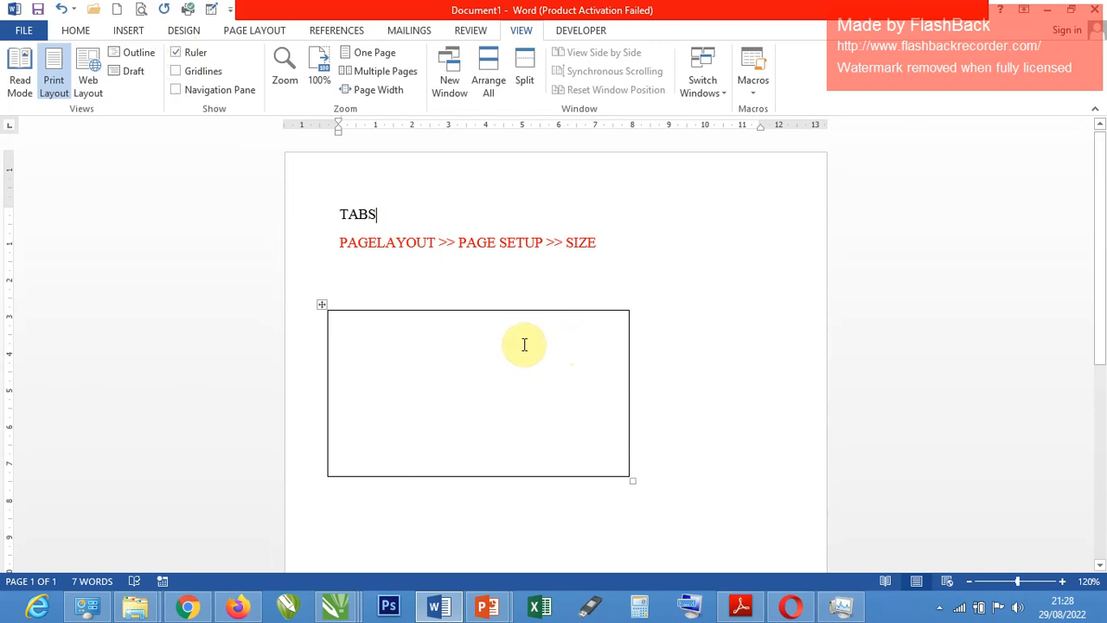
# Look through the home, design, page layout and references command groups, and examine the document's information in Backstage view.
pyautogui.click(82, 32)
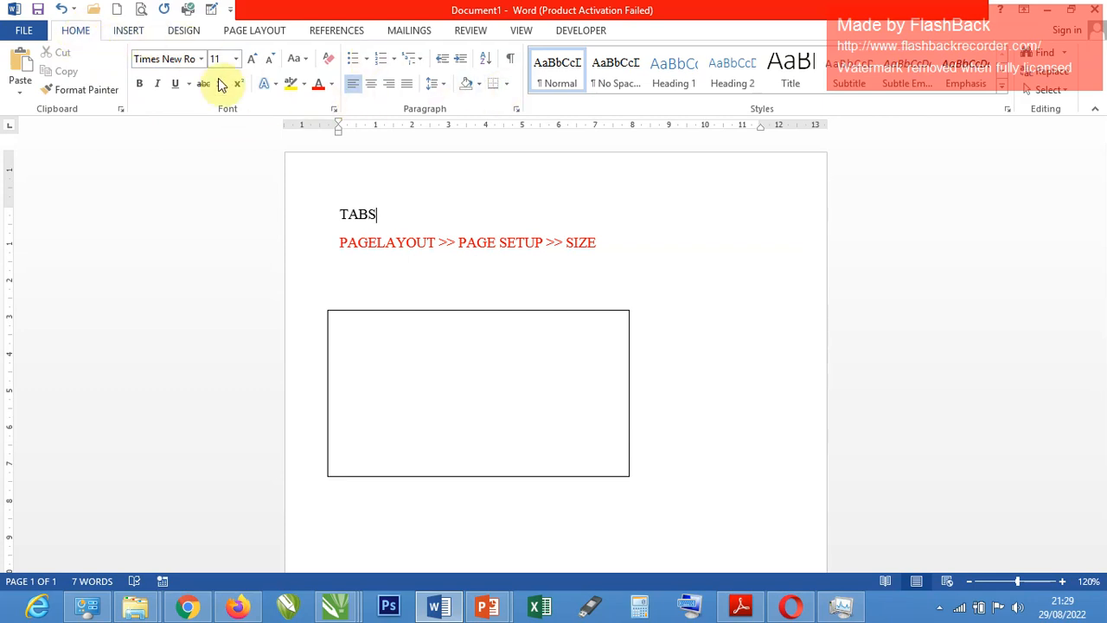
pyautogui.click(182, 39)
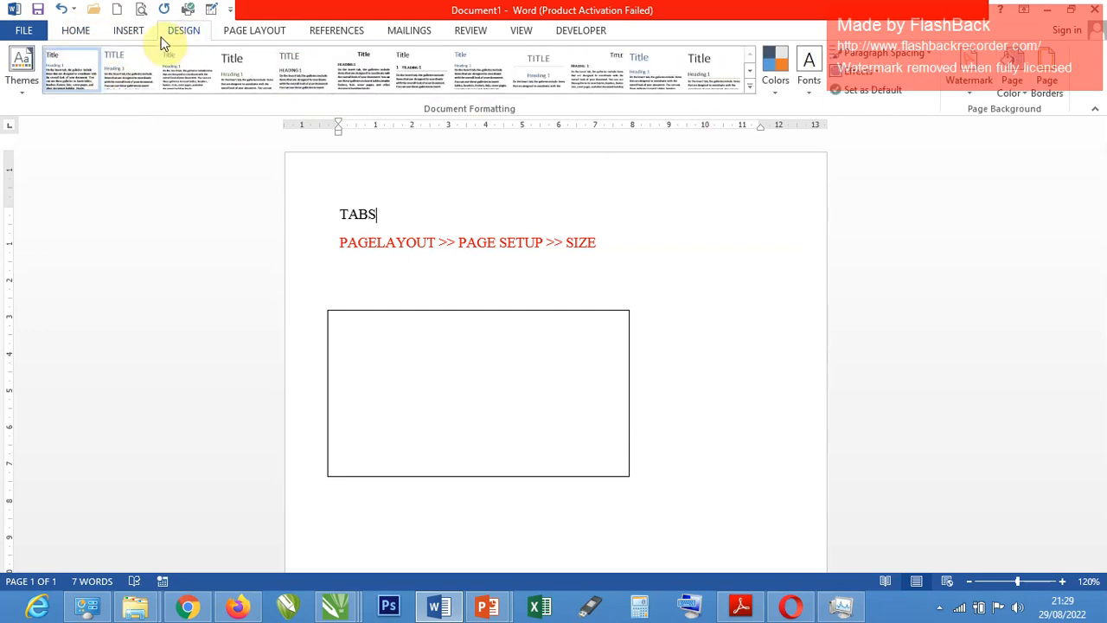
pyautogui.click(244, 30)
pyautogui.click(336, 31)
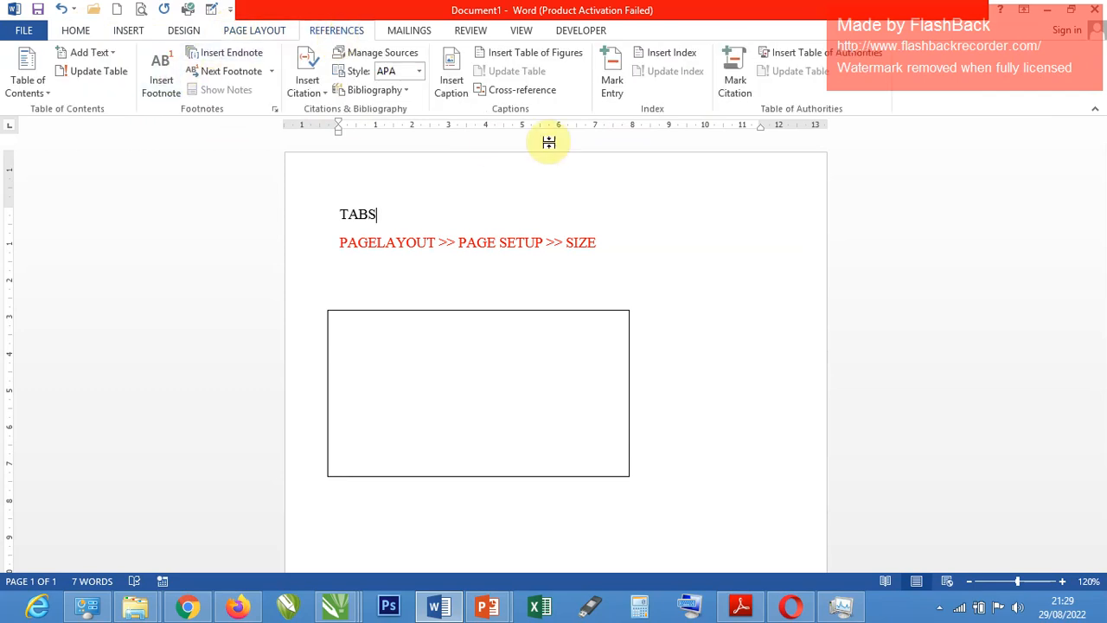
pyautogui.click(27, 31)
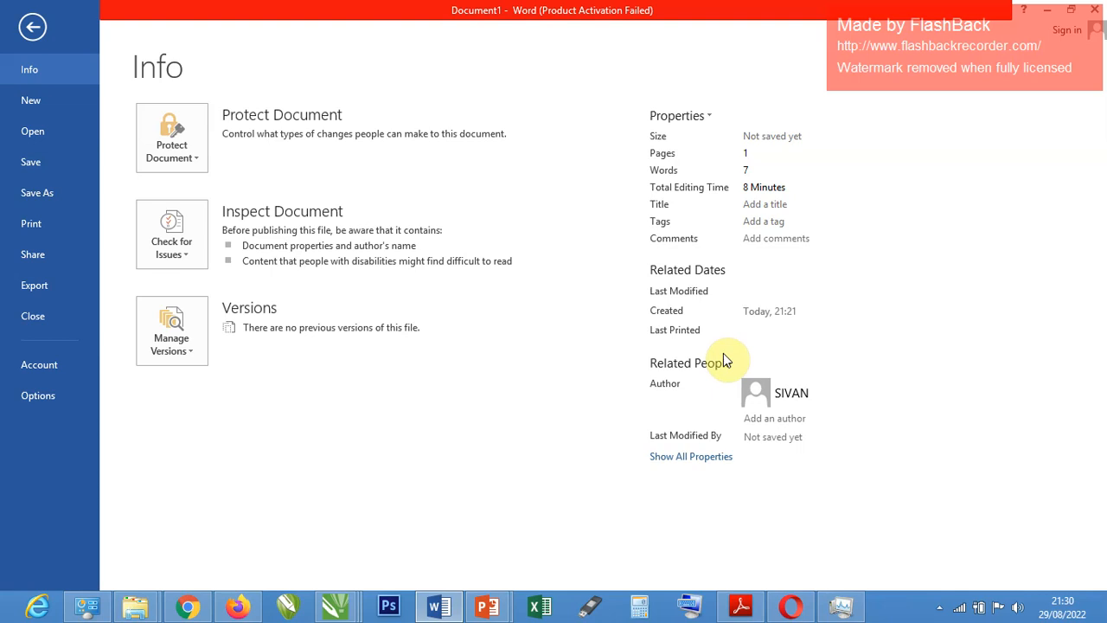
pyautogui.click(32, 27)
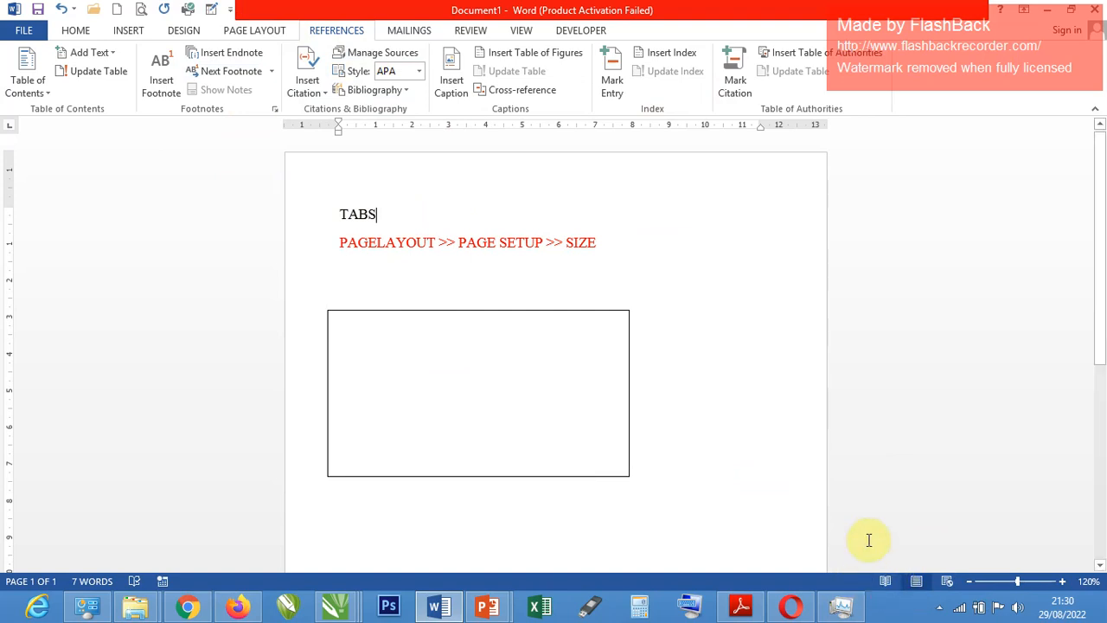
# Generate 30 paragraphs of sample text below the table by entering =rand(30).
pyautogui.click(575, 512)
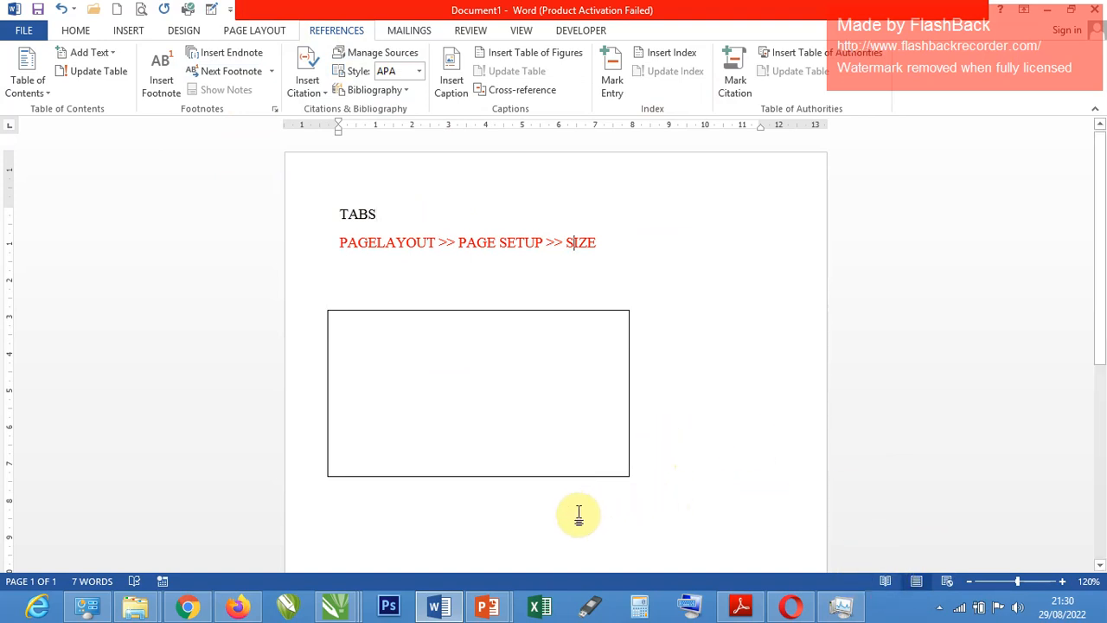
pyautogui.click(344, 514)
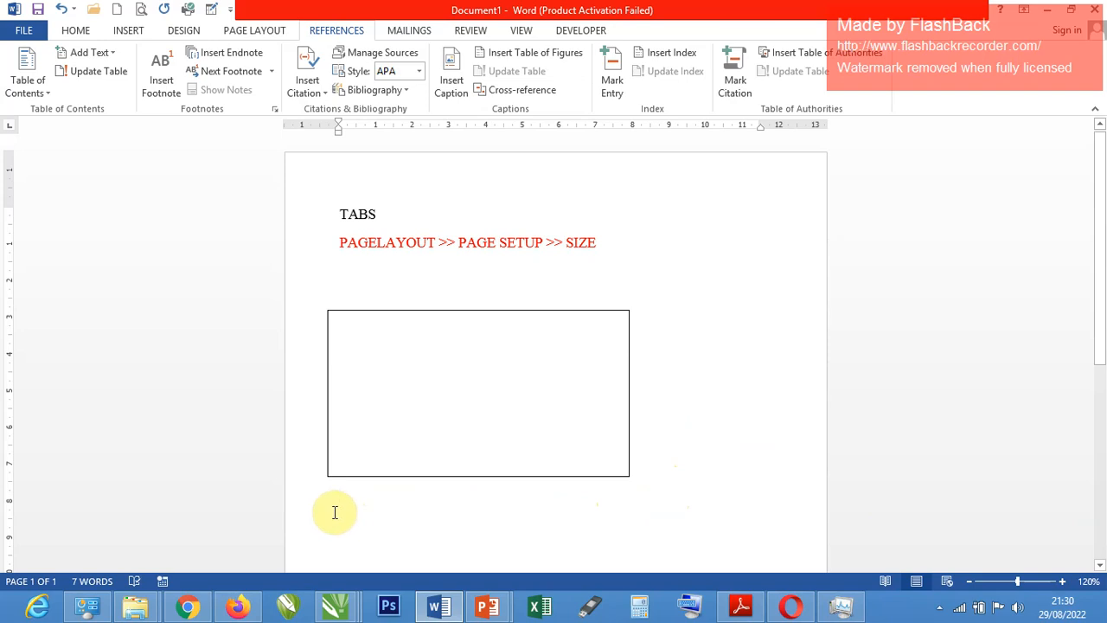
pyautogui.press('BackSpace')
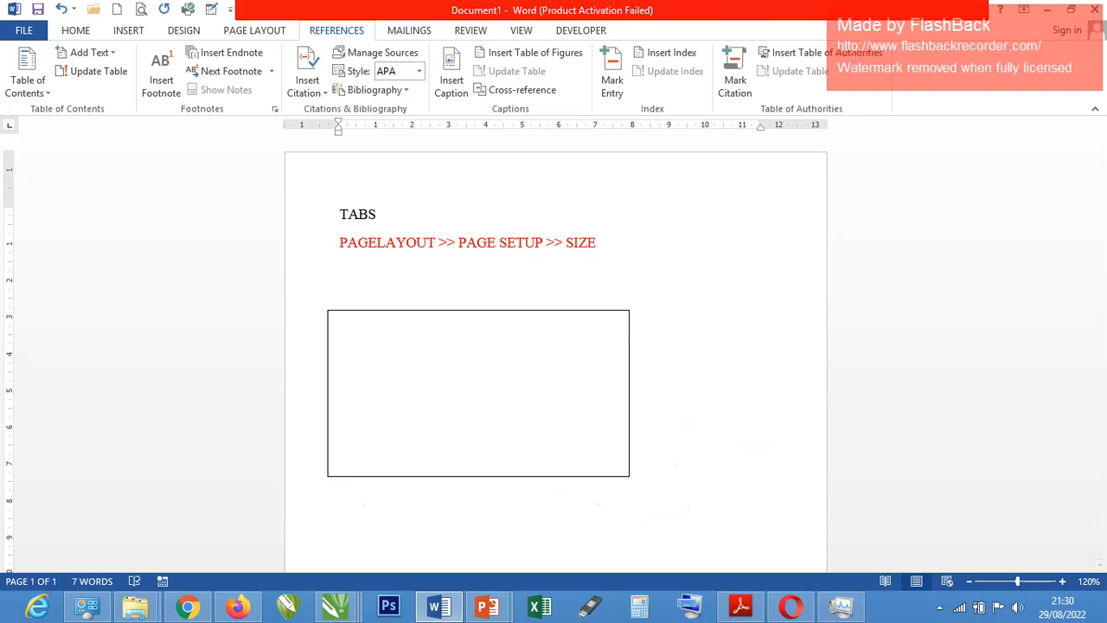
pyautogui.scroll(-1, 355, 509)
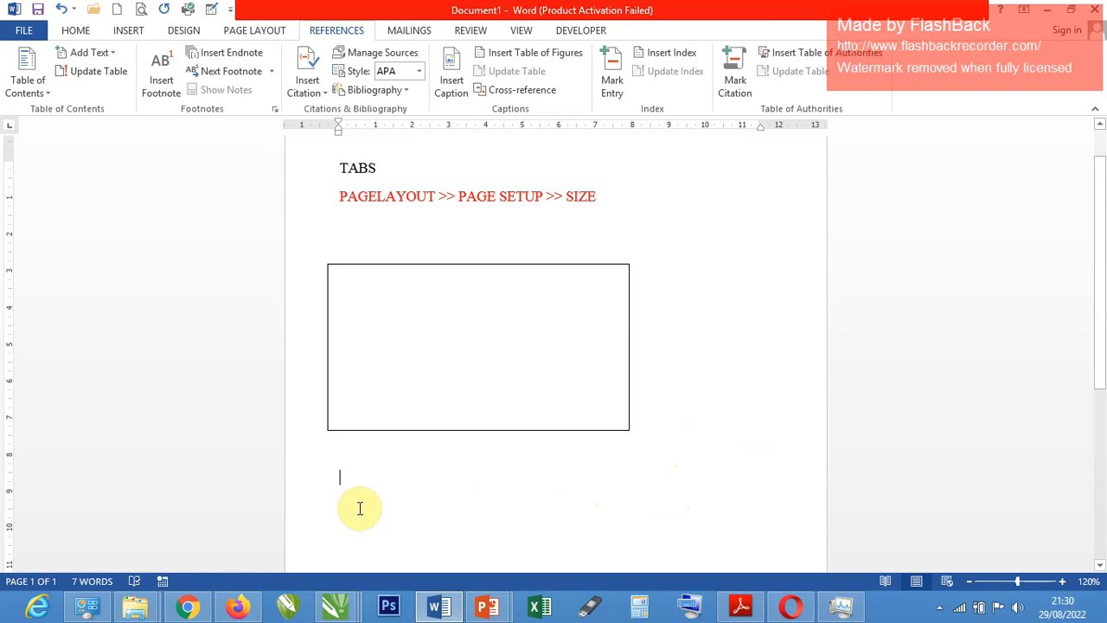
pyautogui.write('=rand(30')
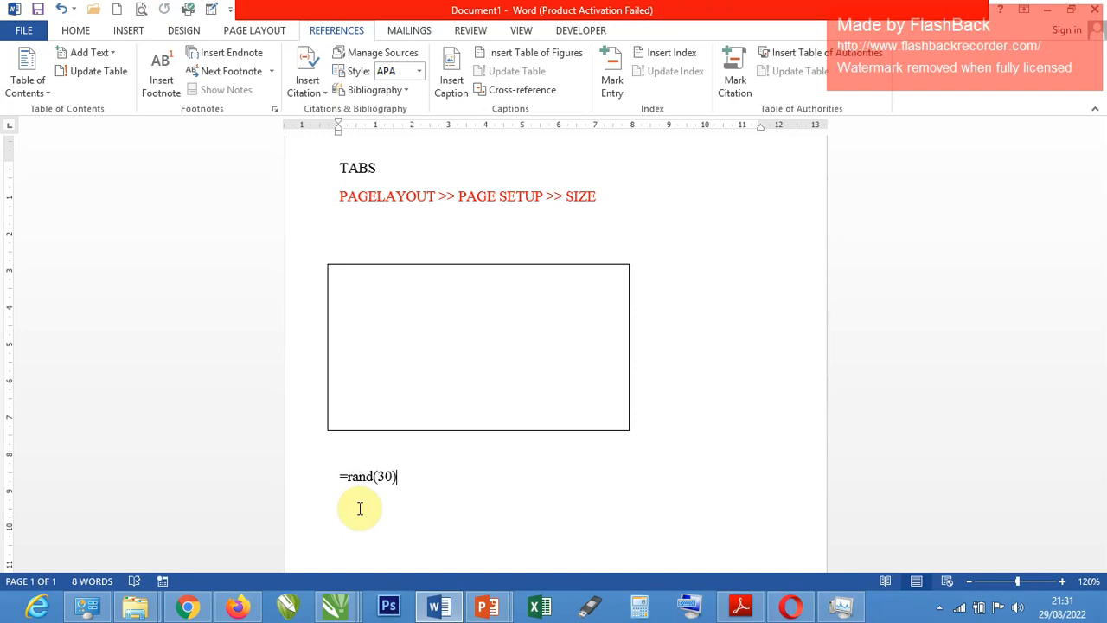
pyautogui.press('Return')
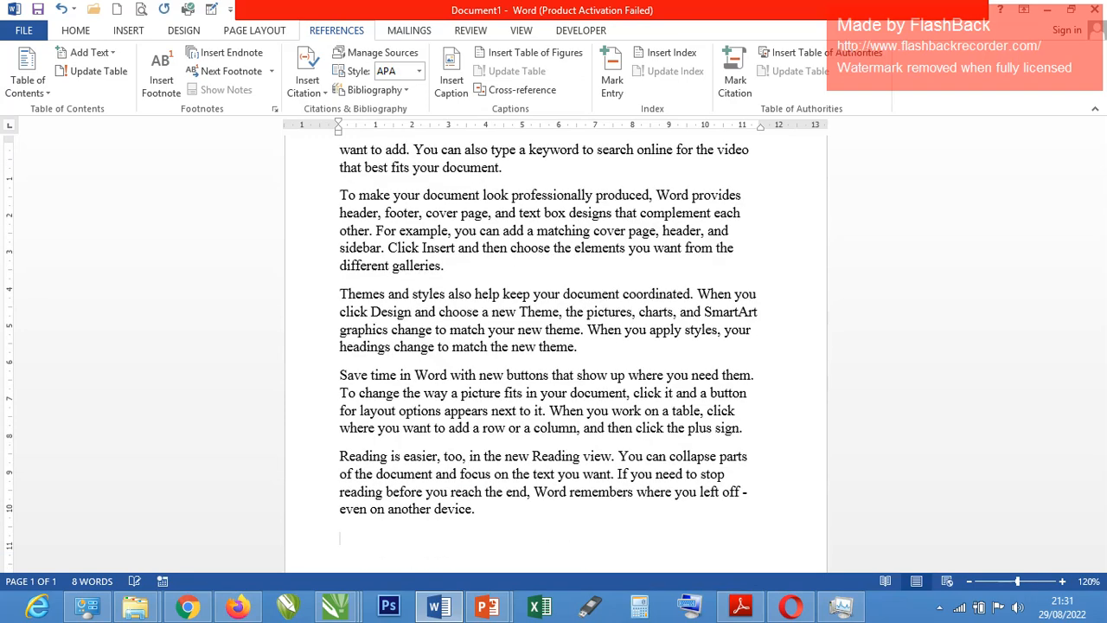
# Zoom the document in to 140% and look through the generated sample text on the first page.
pyautogui.click(1062, 581)
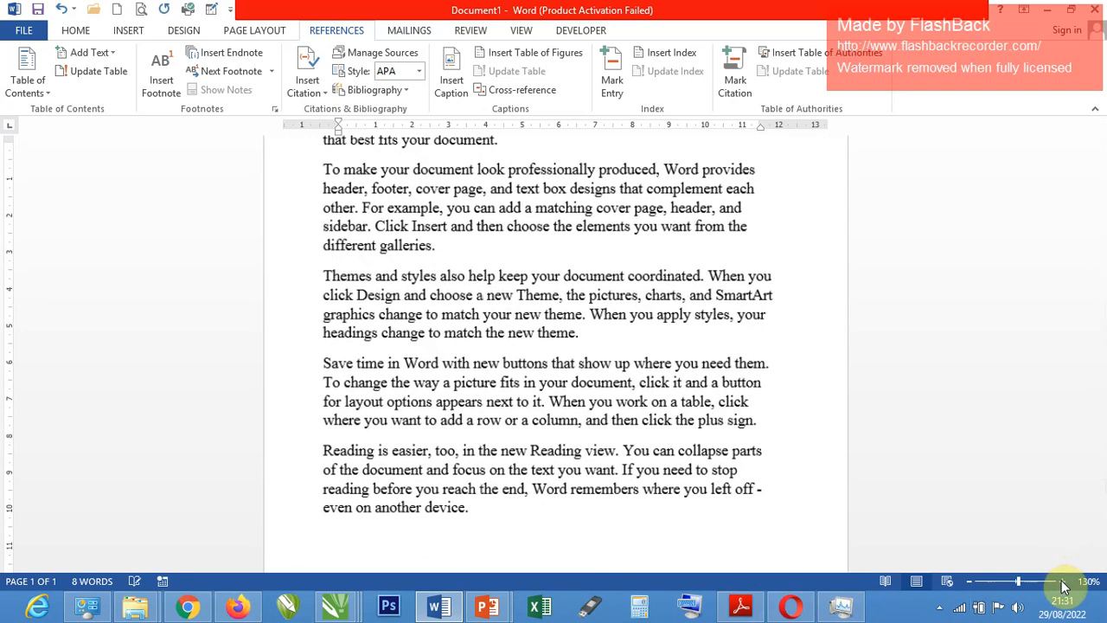
pyautogui.click(1062, 581)
pyautogui.scroll(10, 717, 403)
pyautogui.scroll(15, 637, 358)
pyautogui.scroll(-10, 640, 357)
pyautogui.scroll(2, 642, 352)
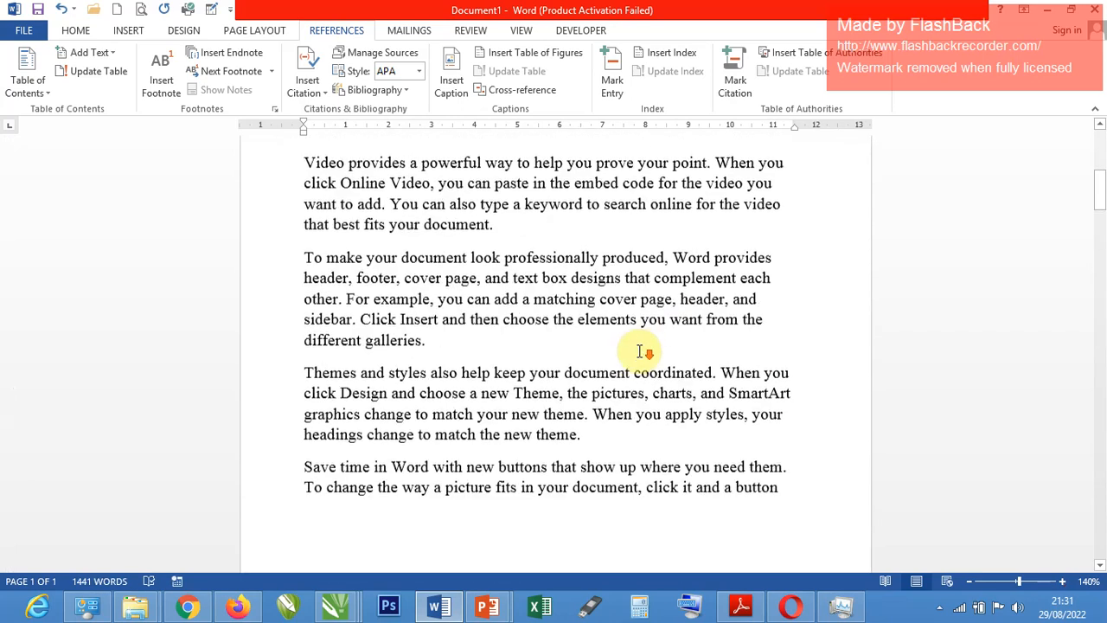
pyautogui.scroll(-2, 635, 351)
pyautogui.scroll(1, 636, 353)
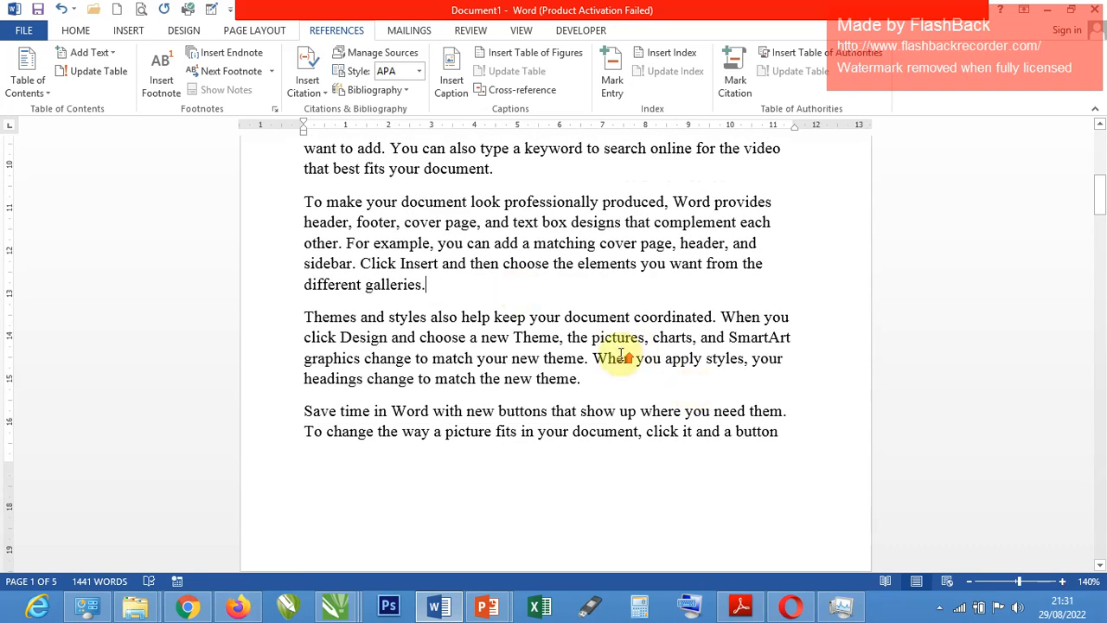
pyautogui.scroll(1, 559, 344)
pyautogui.click(597, 296)
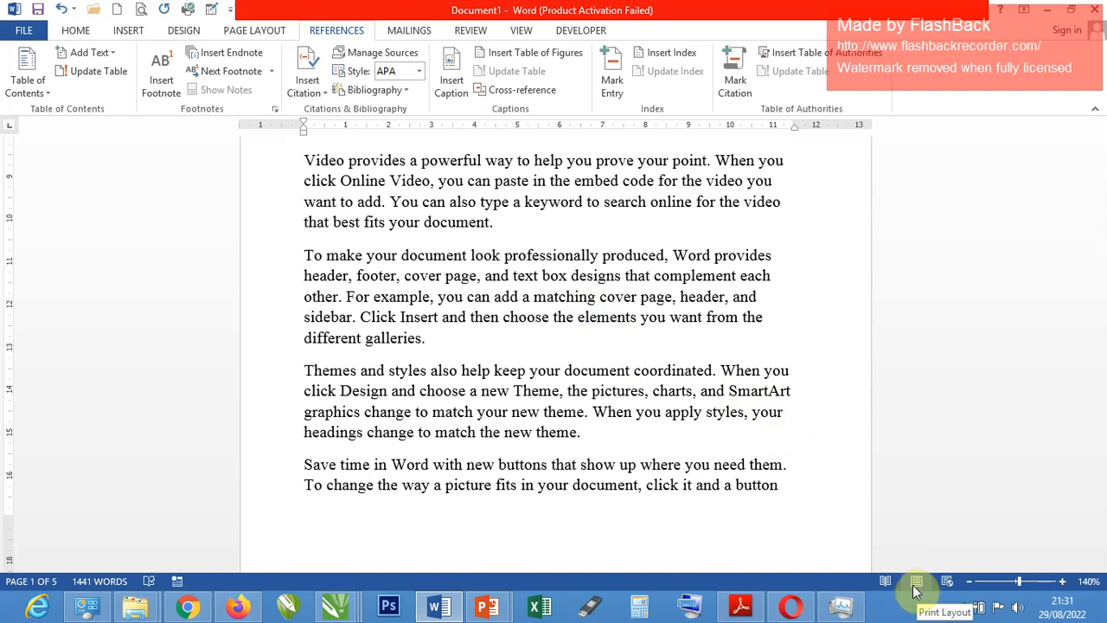
# Display the document in Read Mode and page forward to its last screen.
pyautogui.click(886, 581)
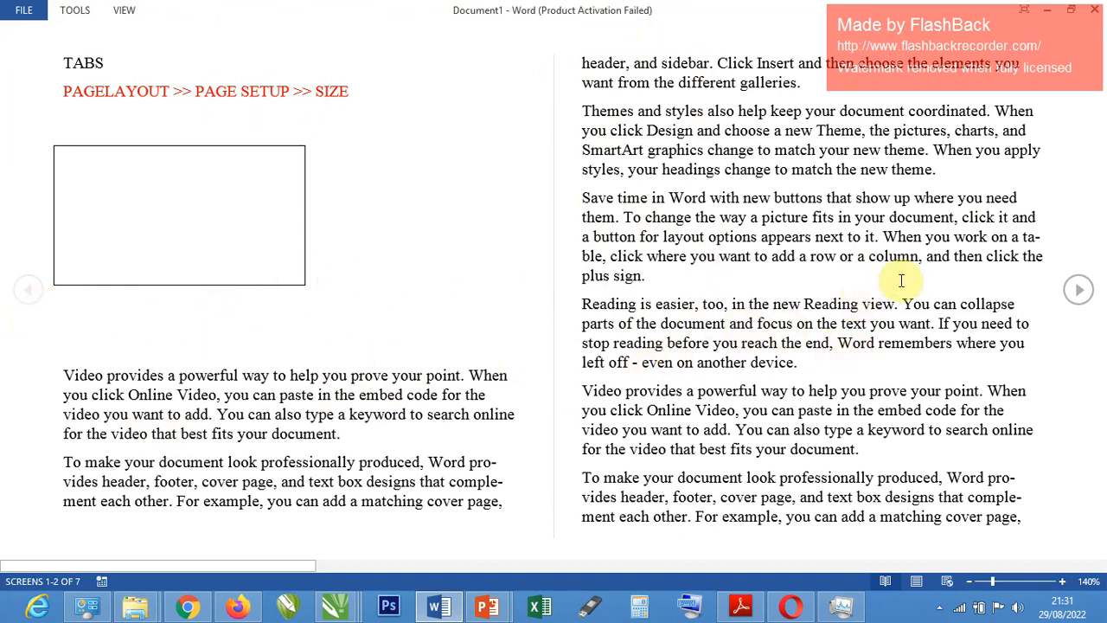
pyautogui.click(1081, 294)
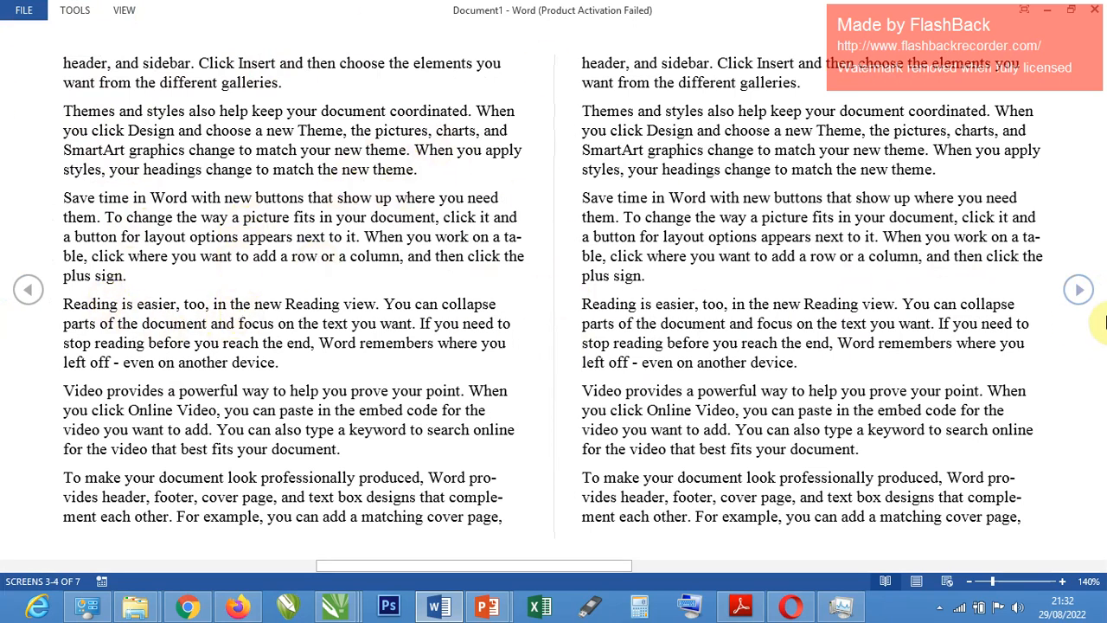
pyautogui.click(1081, 290)
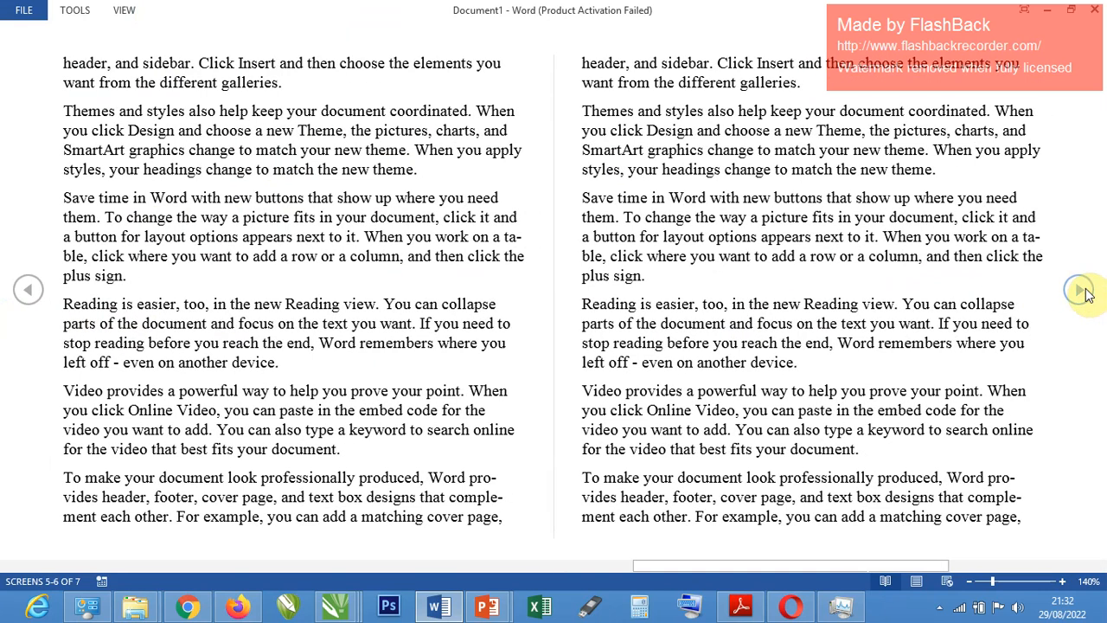
pyautogui.click(1081, 291)
# Try to edit text on the last Read Mode screen, and page back through the document.
pyautogui.tripleClick(372, 239)
pyautogui.click(374, 243)
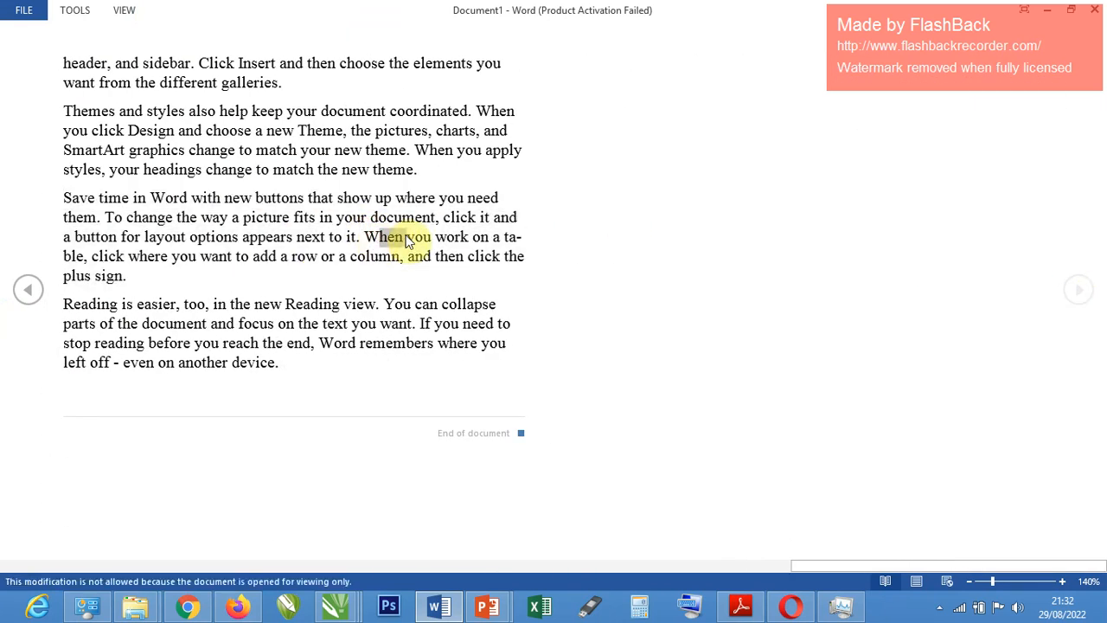
pyautogui.scroll(2, 294, 256)
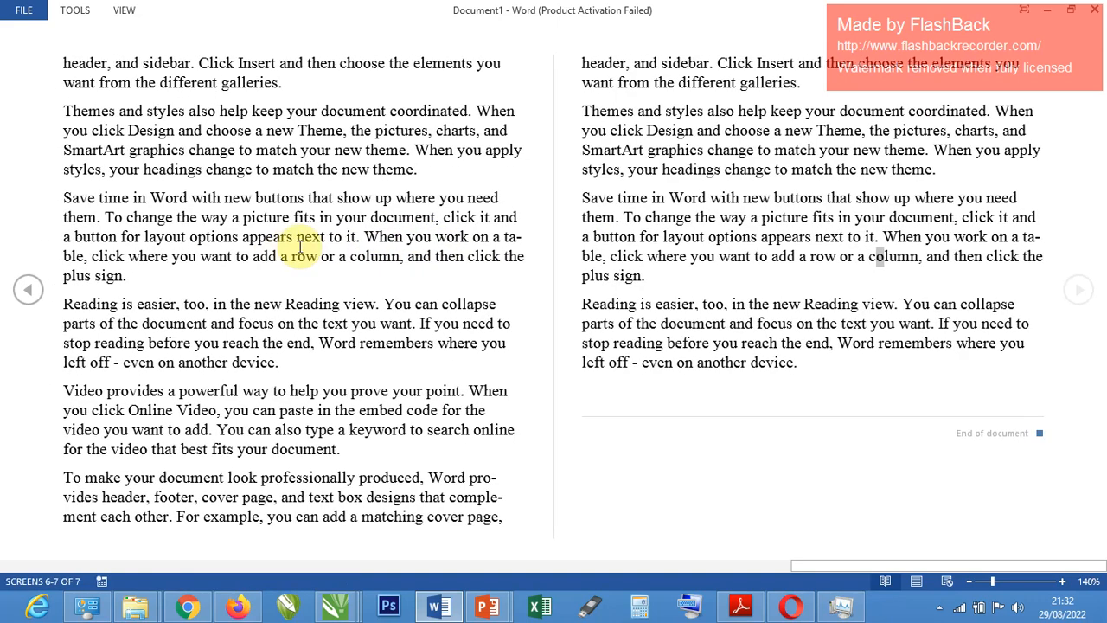
pyautogui.scroll(3, 302, 245)
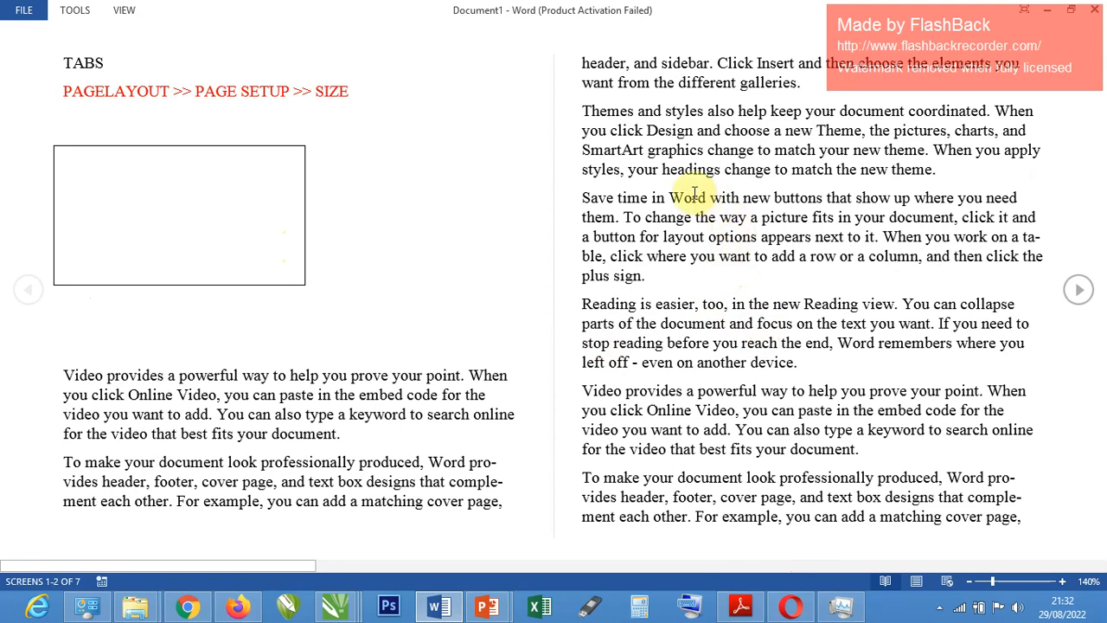
pyautogui.scroll(-1, 714, 221)
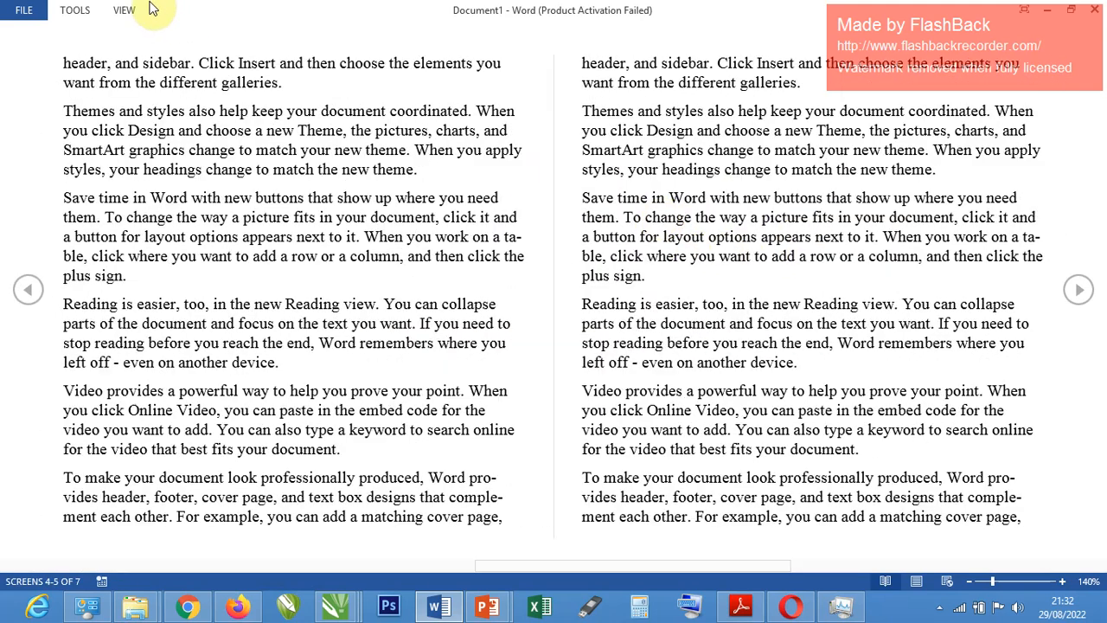
# Leave Read Mode to edit the document in Print Layout, and look over the sample text there.
pyautogui.click(126, 10)
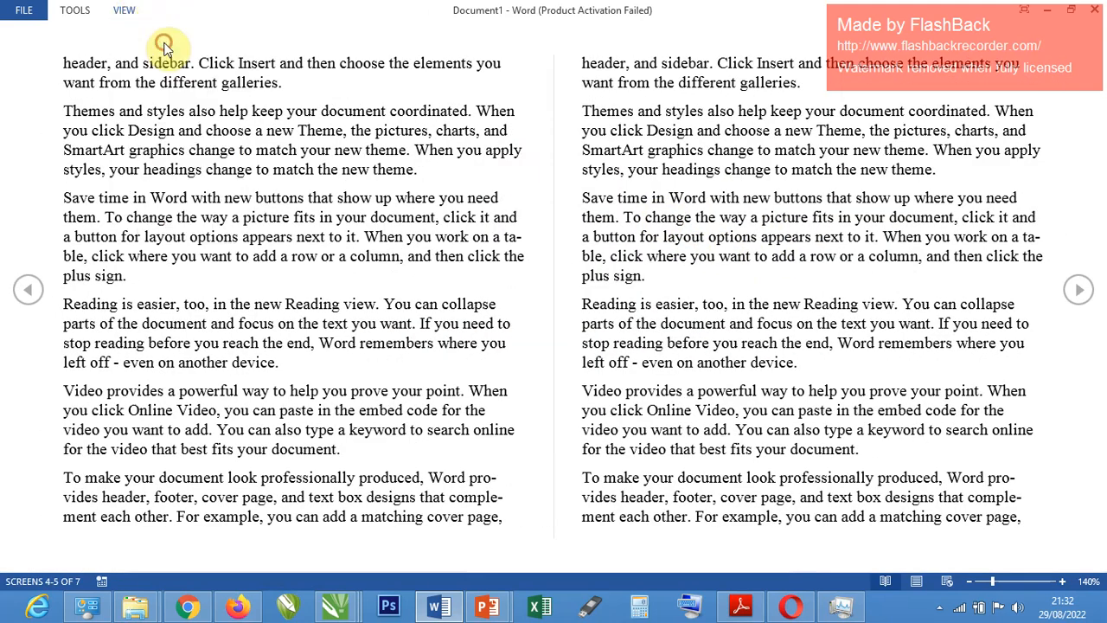
pyautogui.click(166, 48)
pyautogui.scroll(-2, 642, 471)
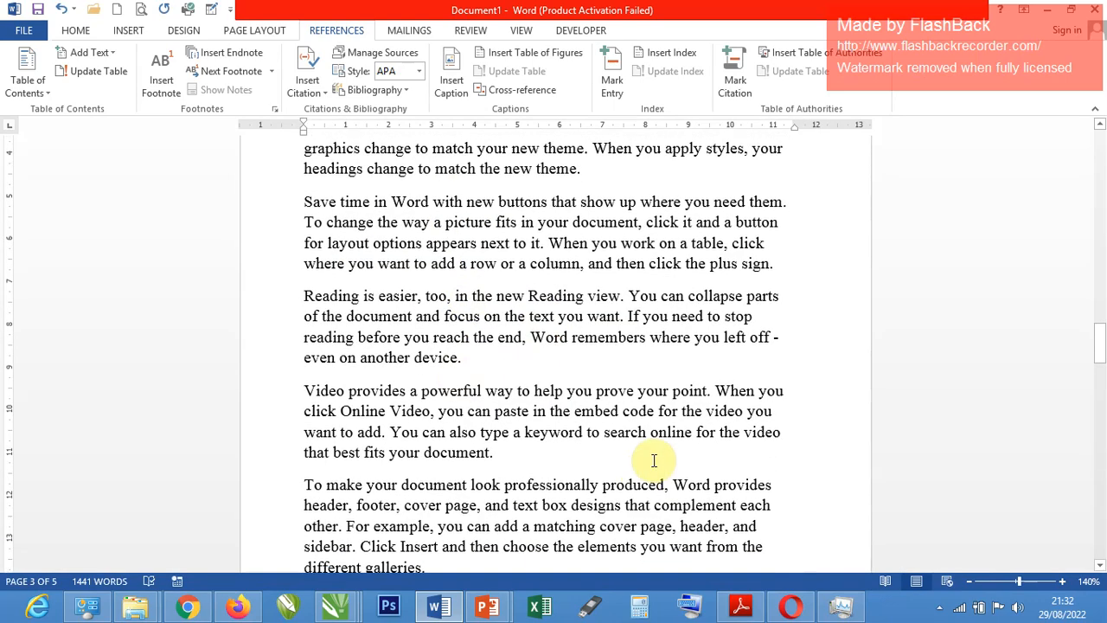
pyautogui.scroll(-3, 488, 333)
pyautogui.scroll(3, 524, 464)
pyautogui.scroll(-1, 848, 527)
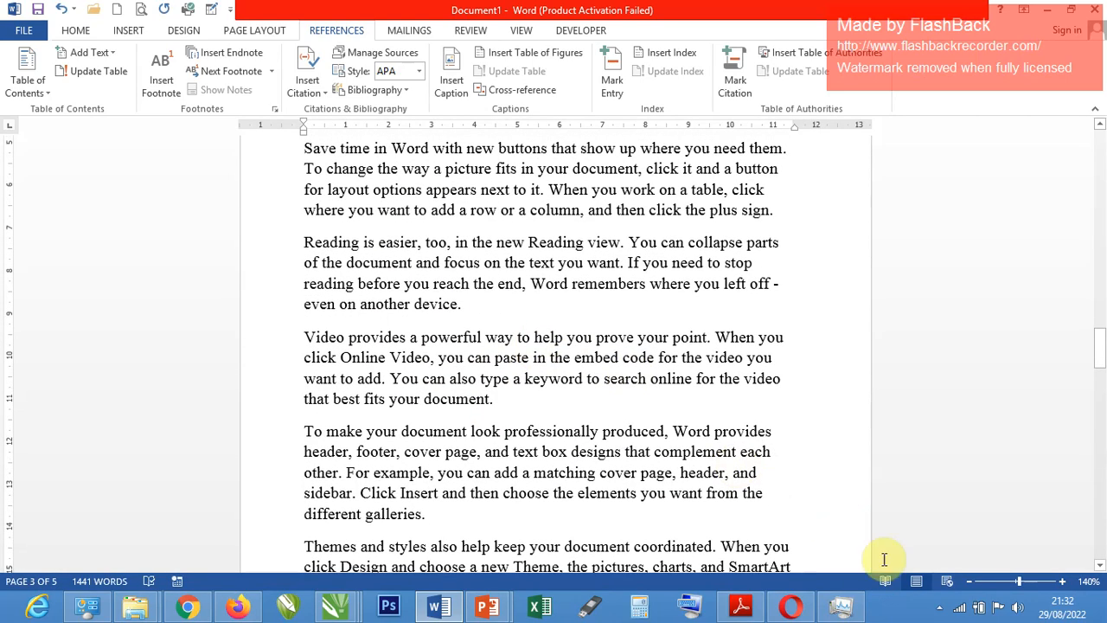
# Switch the document to Web Layout and look through it from beginning to end.
pyautogui.click(947, 584)
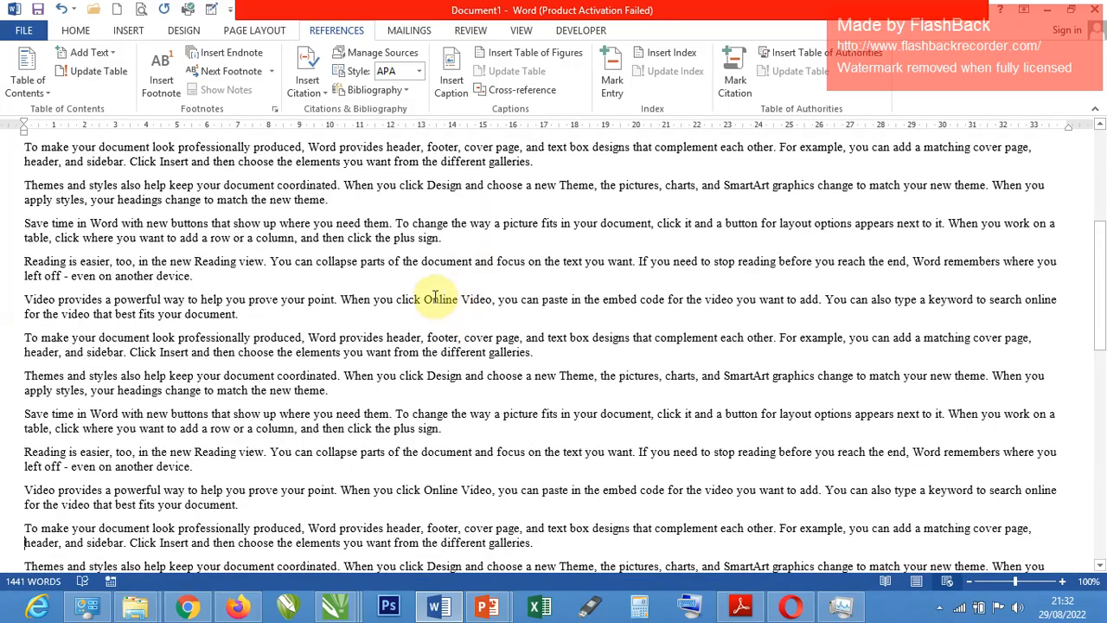
pyautogui.scroll(10, 385, 298)
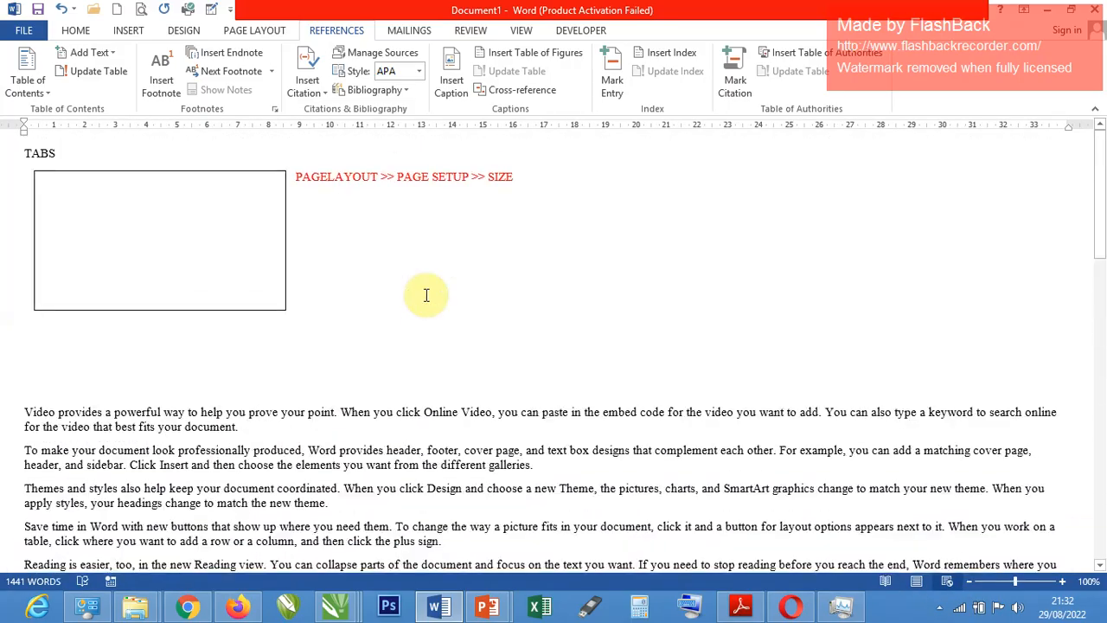
pyautogui.scroll(-10, 428, 303)
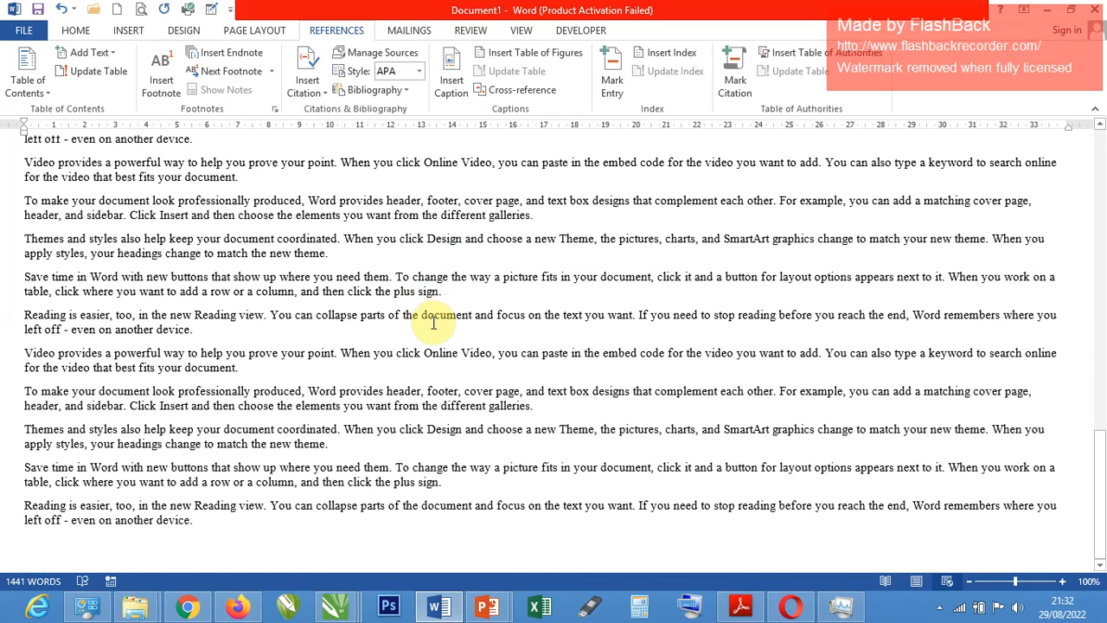
pyautogui.scroll(-5, 447, 333)
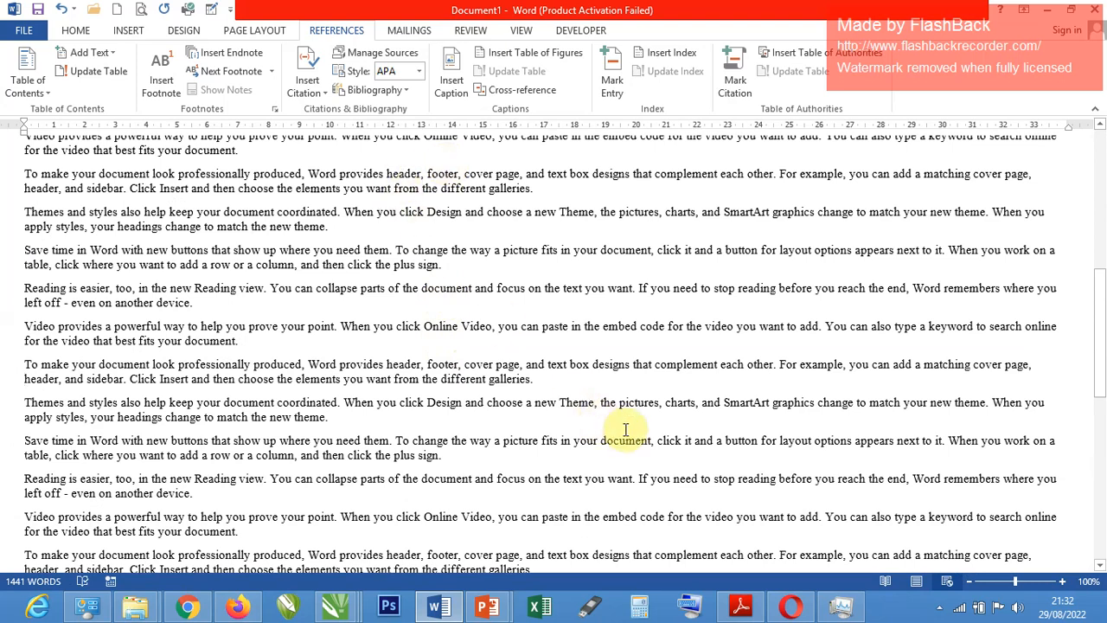
pyautogui.scroll(10, 618, 316)
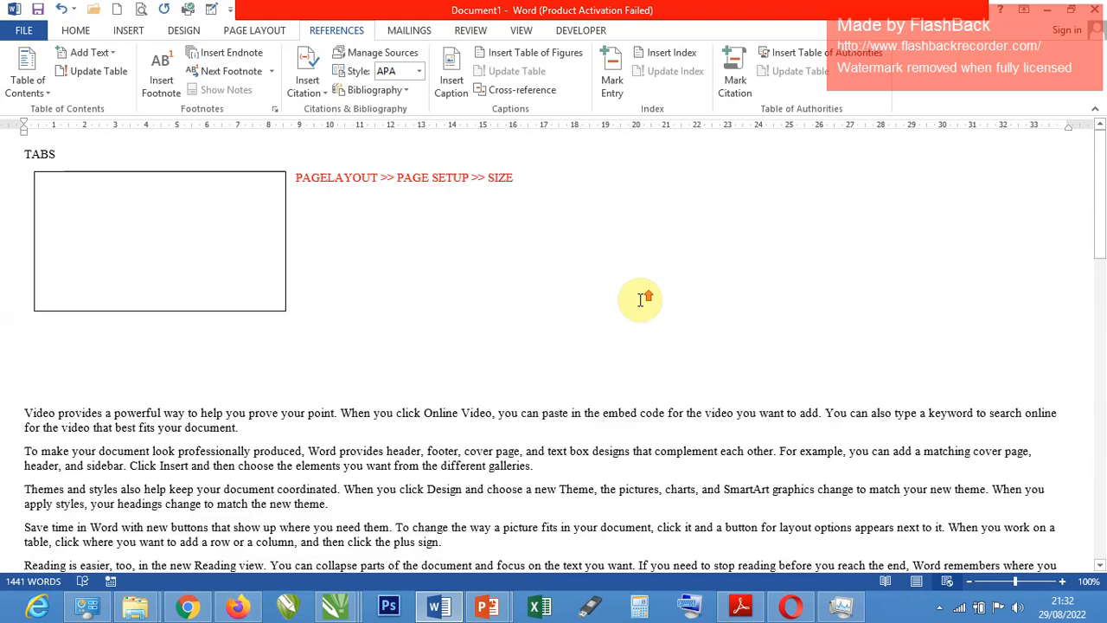